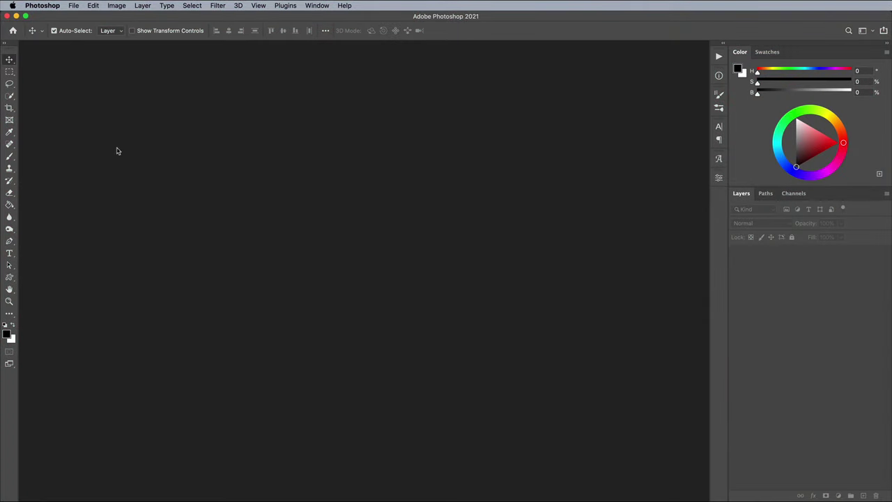
Step: Create a new blank white 3503 × 2548 px document at 300 ppi
left_click(76, 8)
left_click(82, 17)
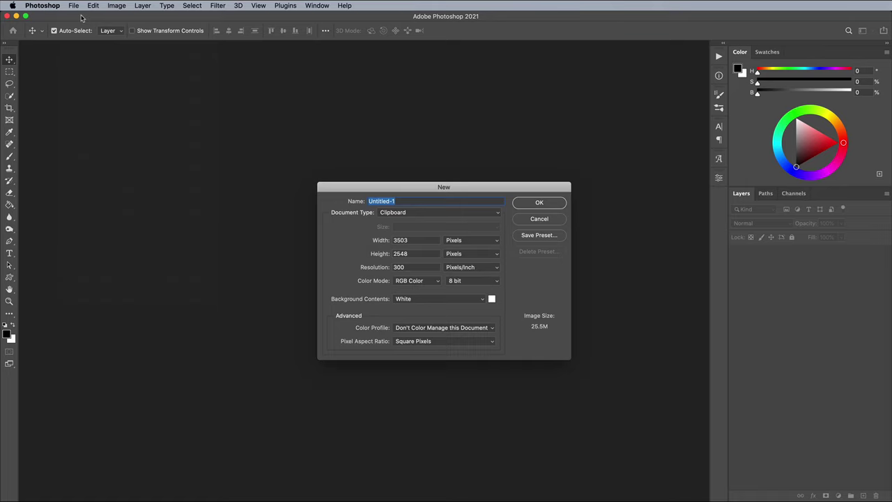
left_click(522, 206)
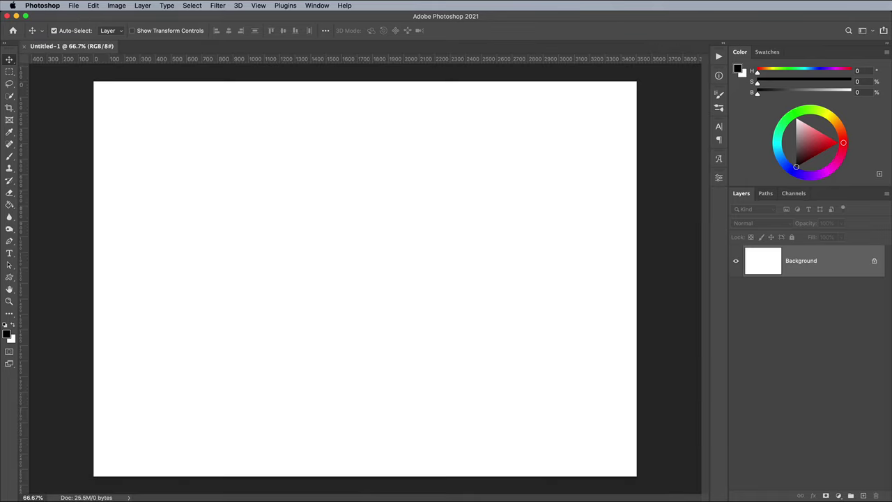
Step: Open 3.jpg from the Film Dust Textures folder in Photoshop
key("F11")
double_click(46, 48)
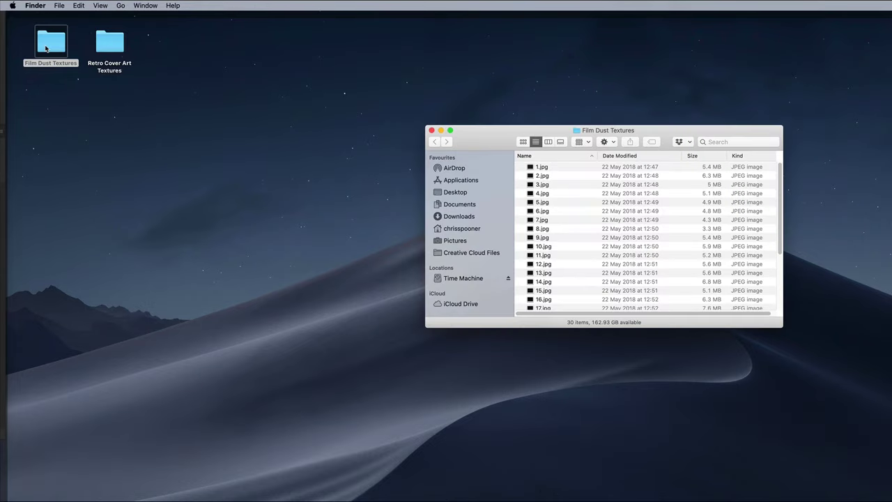
right_click(548, 187)
mouse_move(578, 196)
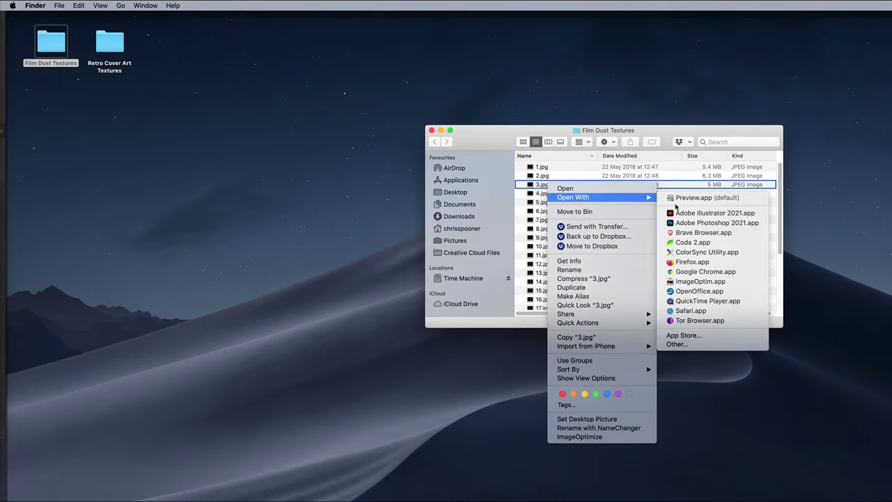
left_click(684, 223)
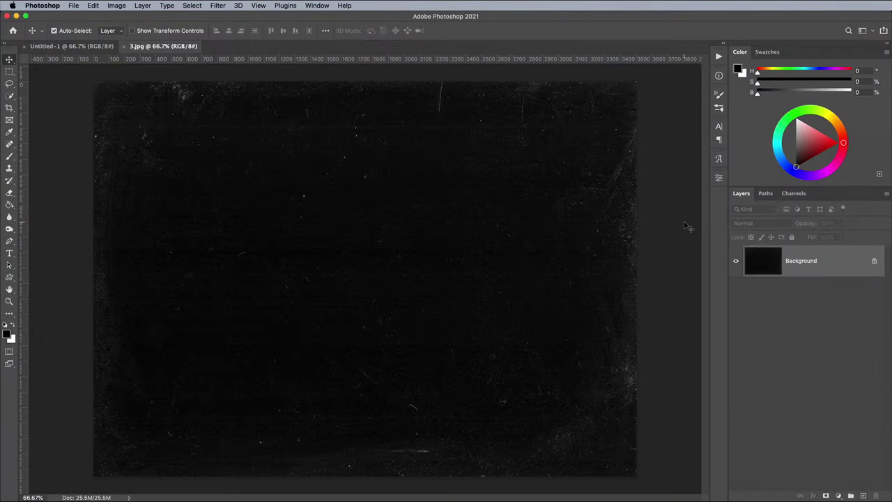
Step: Copy the whole 3.jpg dust texture, close it, and paste it into Untitled-1
left_click(196, 6)
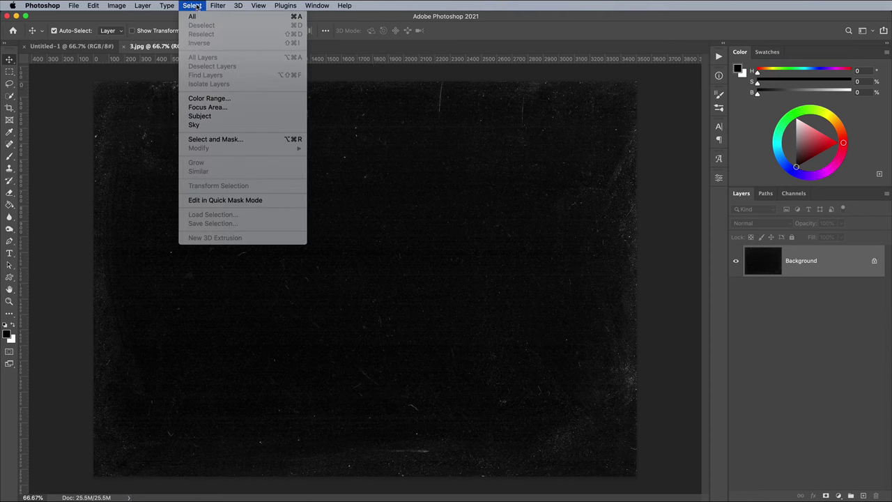
left_click(197, 16)
left_click(82, 6)
mouse_move(92, 6)
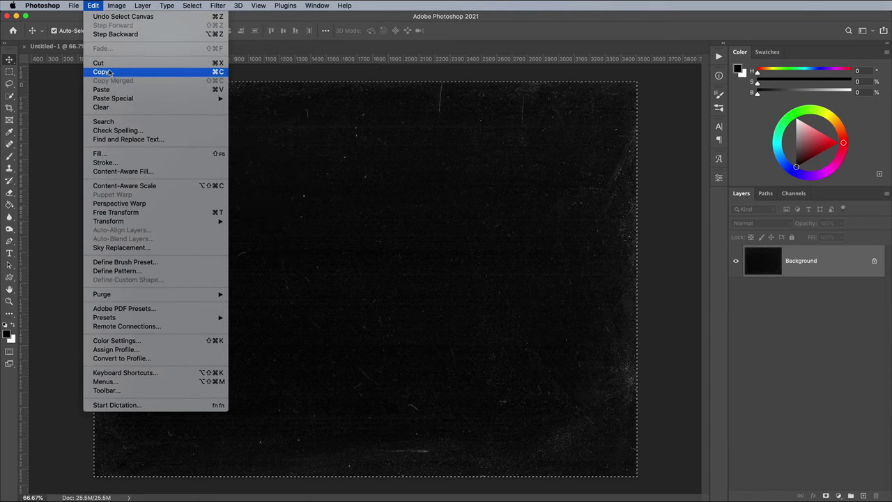
left_click(110, 73)
left_click(125, 46)
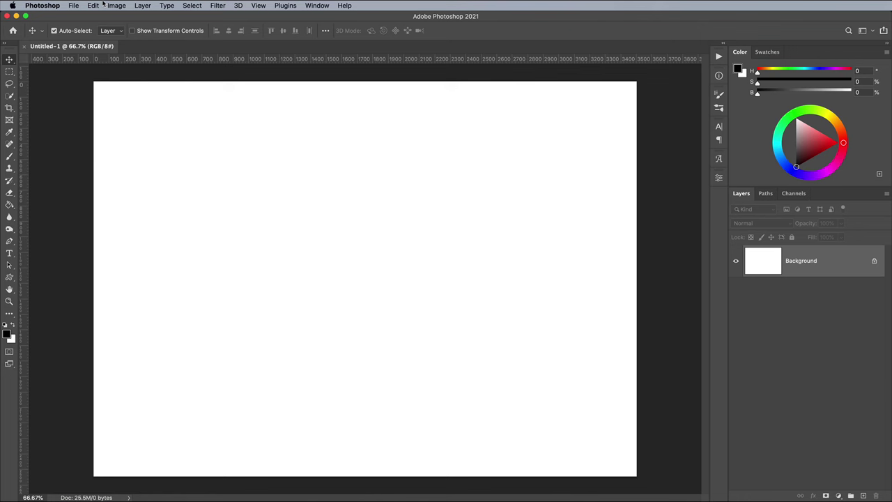
left_click(93, 6)
left_click(123, 90)
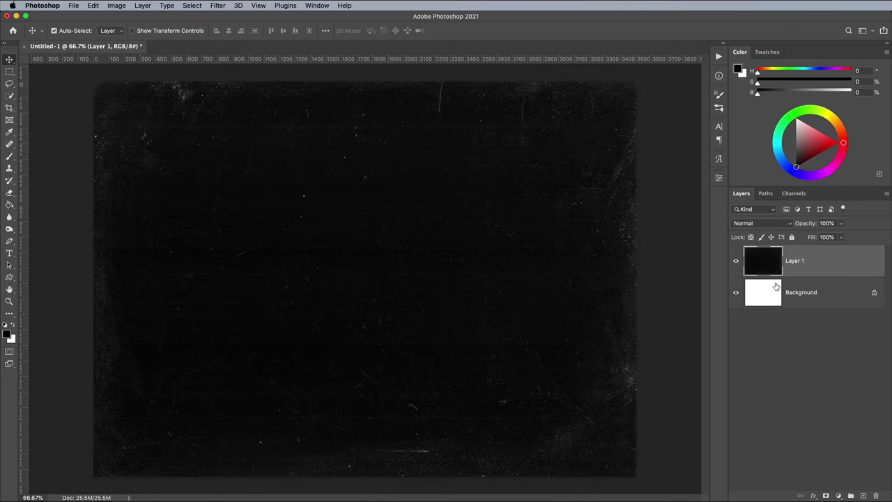
Step: Fill the Background layer black and lower the texture layer's opacity to about 50%
left_click(776, 288)
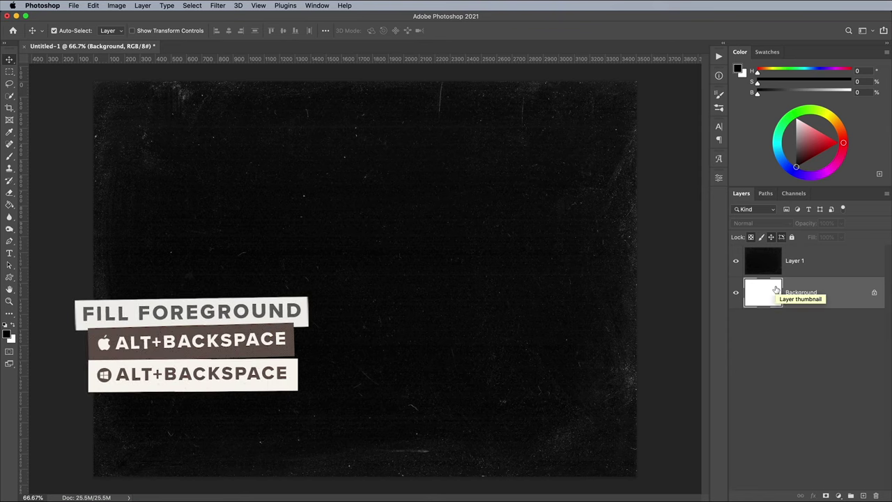
key("alt+BackSpace")
left_click(817, 266)
left_click(843, 224)
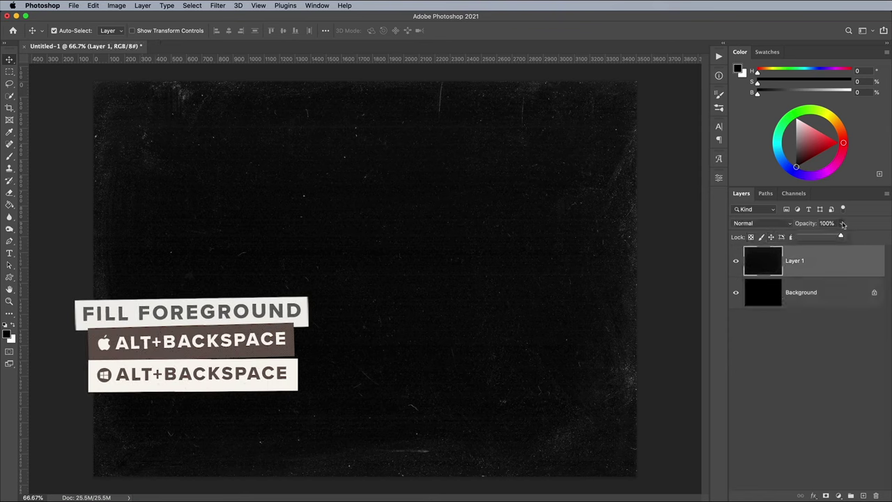
left_click_drag(840, 238, 823, 239)
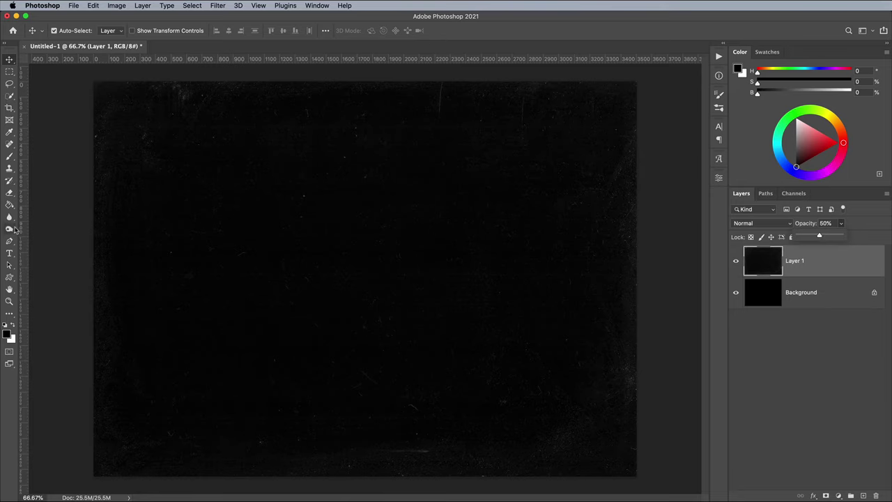
Step: Type HEATWAVE on the canvas in white Bebas Kai
left_click(9, 253)
left_click(280, 220)
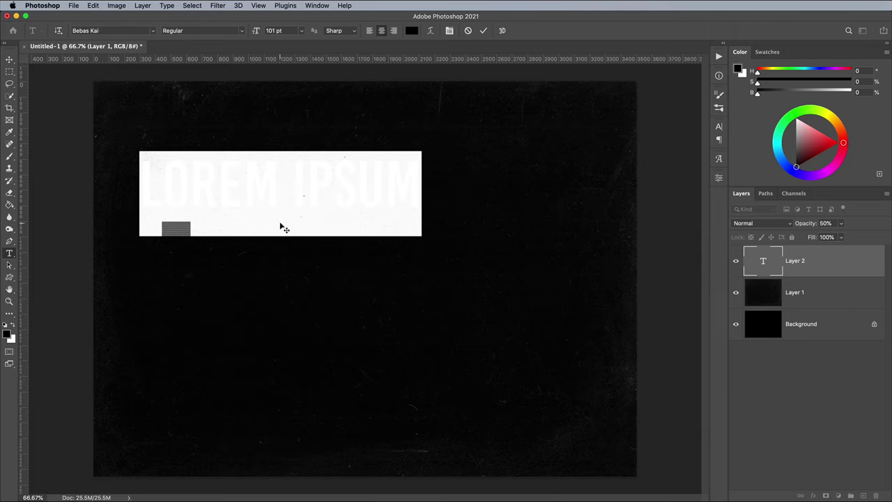
type("HEAT")
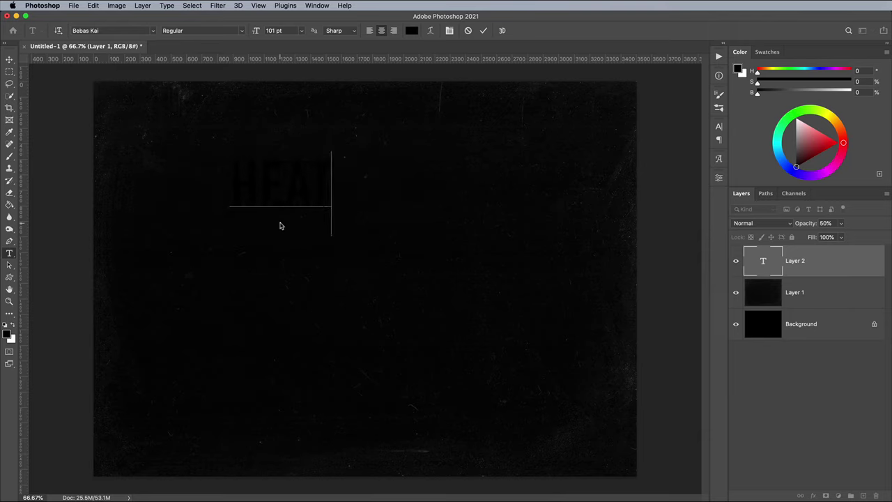
type("WAVE")
key("super+a")
left_click(12, 324)
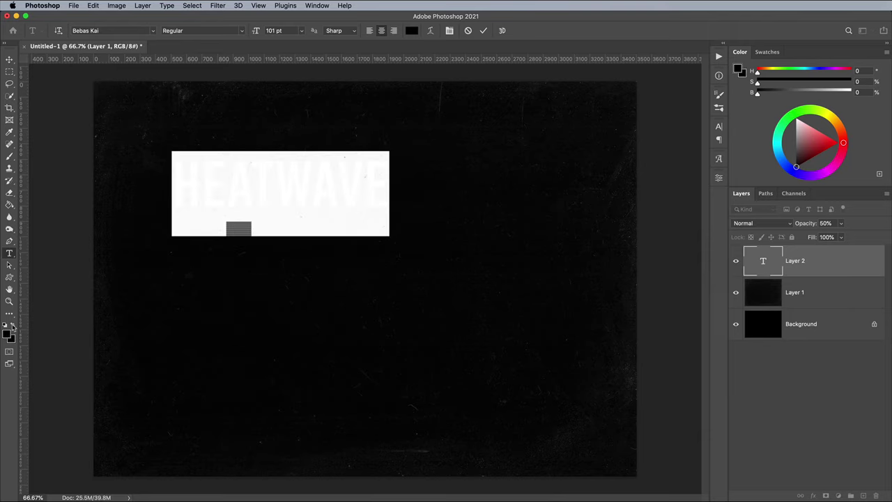
left_click(9, 59)
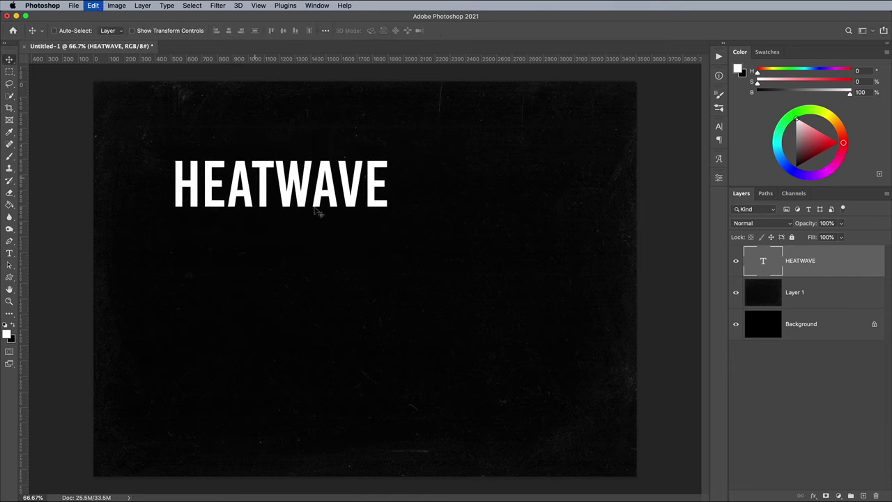
Step: Enlarge HEATWAVE to about 139% and place it in the upper middle of the poster
key("super+t")
left_click_drag(336, 204, 421, 262)
left_click_drag(257, 209, 214, 191)
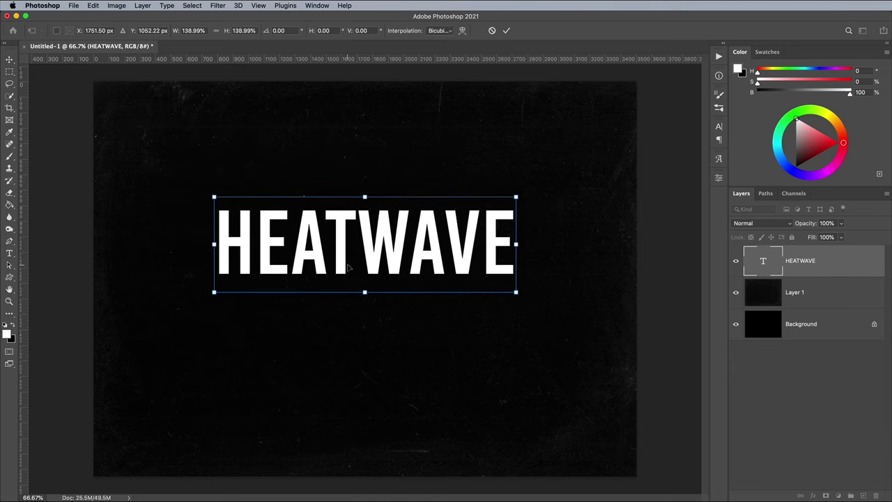
left_click_drag(349, 271, 350, 244)
key("Return")
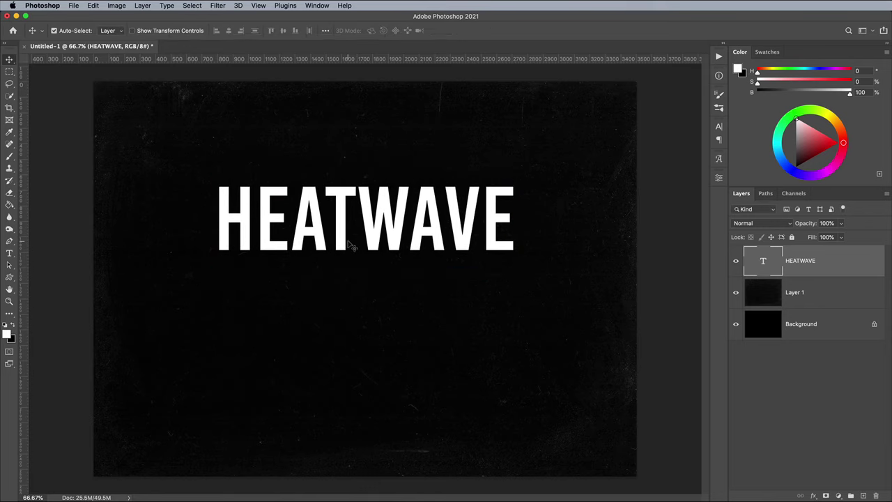
Step: Duplicate HEATWAVE, flip the copy vertically and stretch it to about 399% height beneath the original
left_click_drag(833, 260, 863, 495)
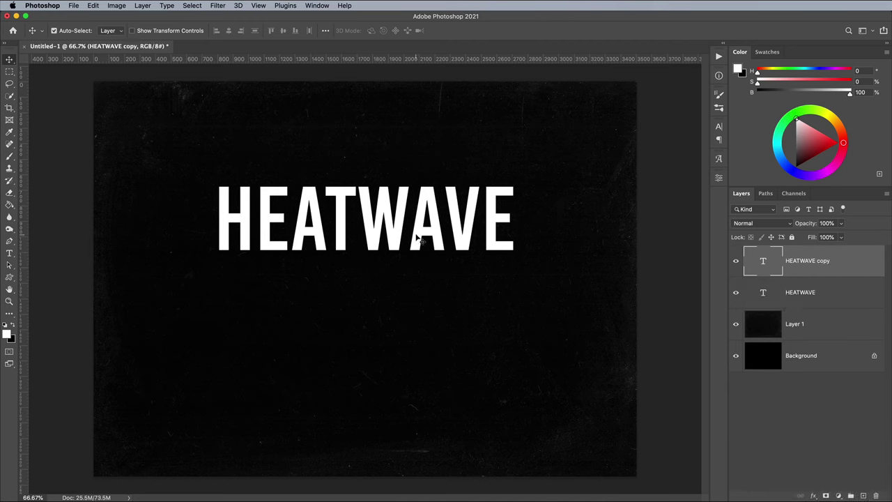
key("cmd+t")
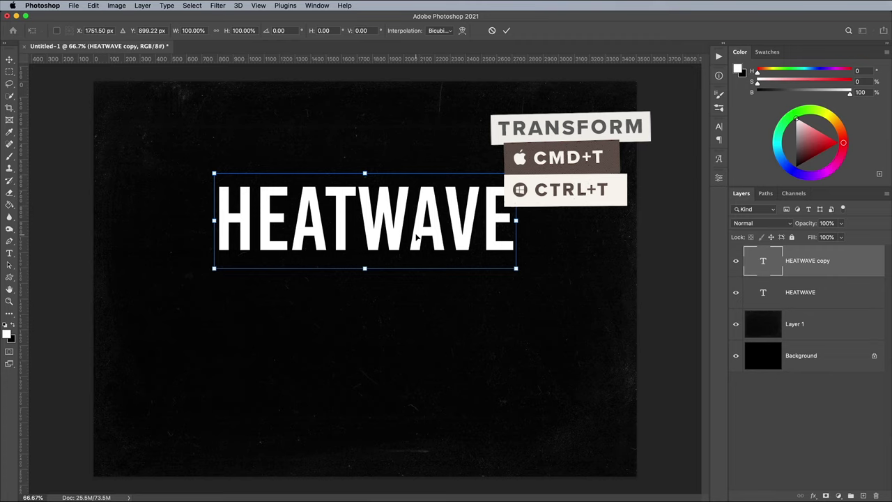
right_click(366, 219)
left_click(408, 384)
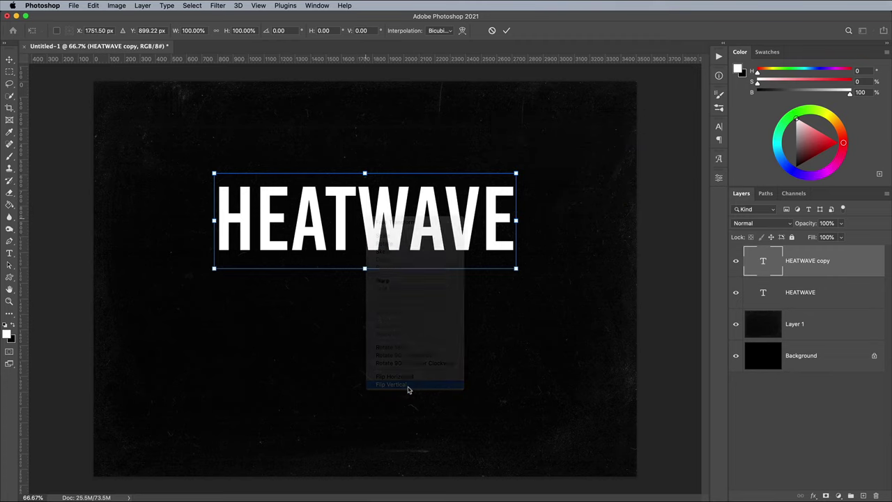
left_click_drag(403, 236, 395, 280)
left_click_drag(364, 325, 365, 499)
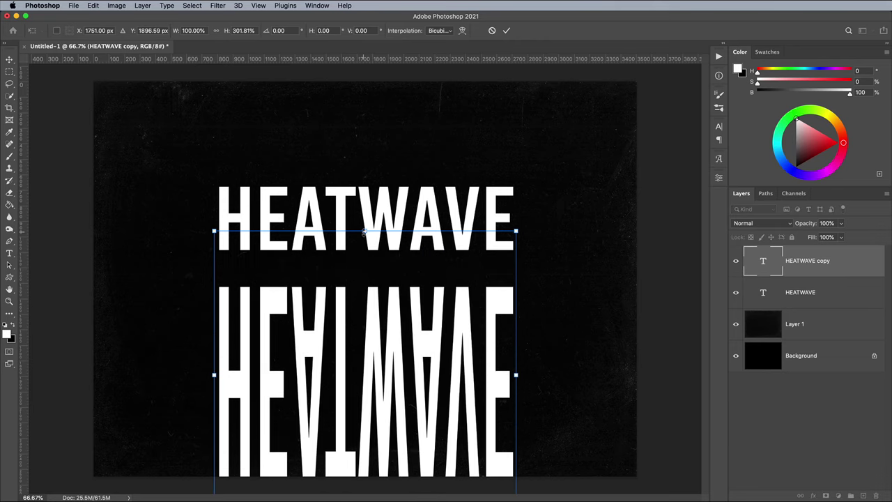
left_click_drag(365, 231, 366, 181)
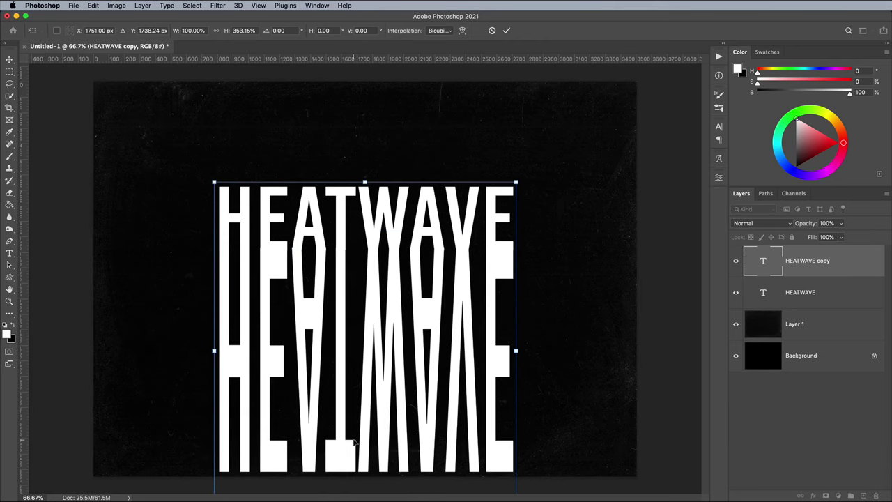
mouse_move(373, 220)
left_mouse_down()
mouse_move(373, 174)
mouse_move(382, 301)
mouse_move(375, 221)
left_mouse_up()
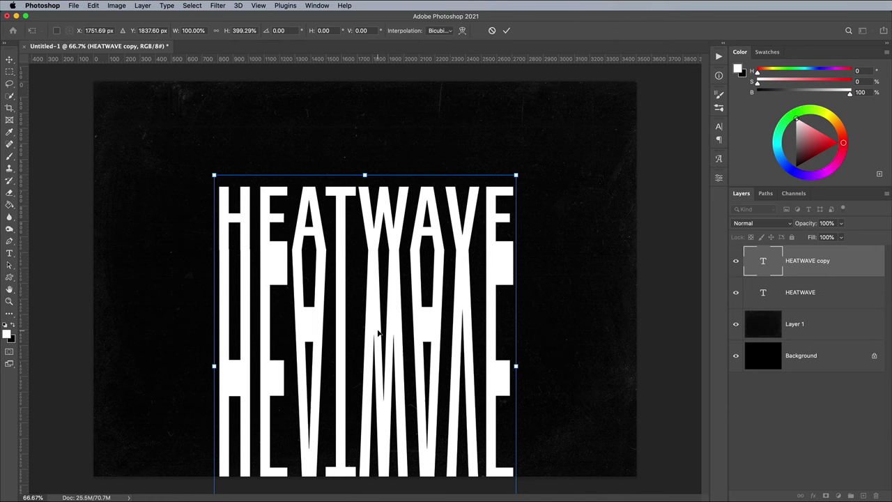
key("Return")
Step: Convert the flipped HEATWAVE copy and give it a vertical 90°, 100-pixel Motion Blur
left_click(218, 6)
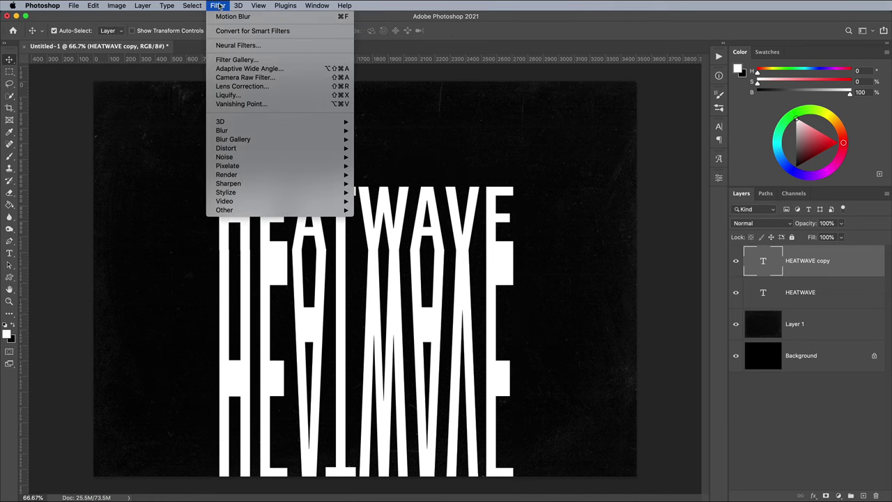
mouse_move(254, 134)
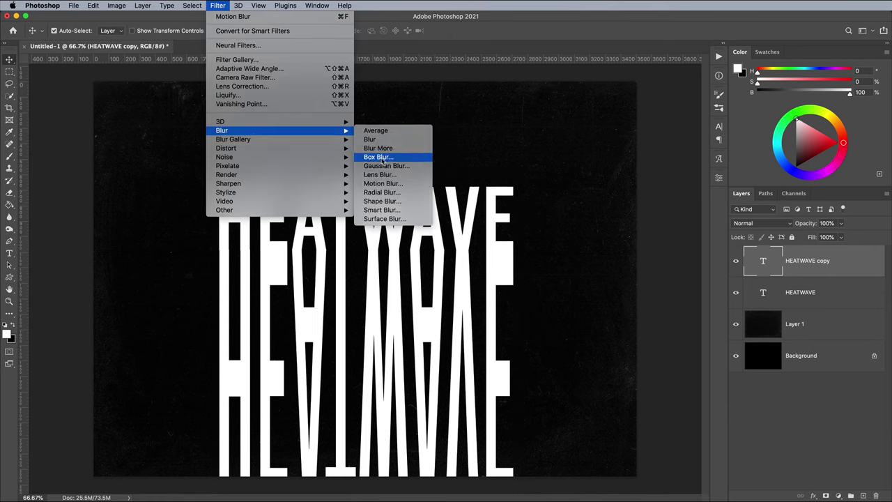
left_click(383, 183)
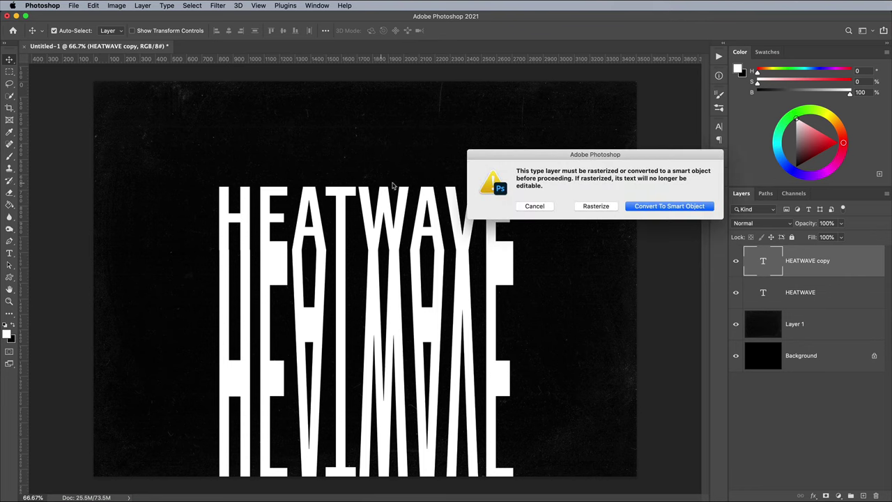
left_click(594, 206)
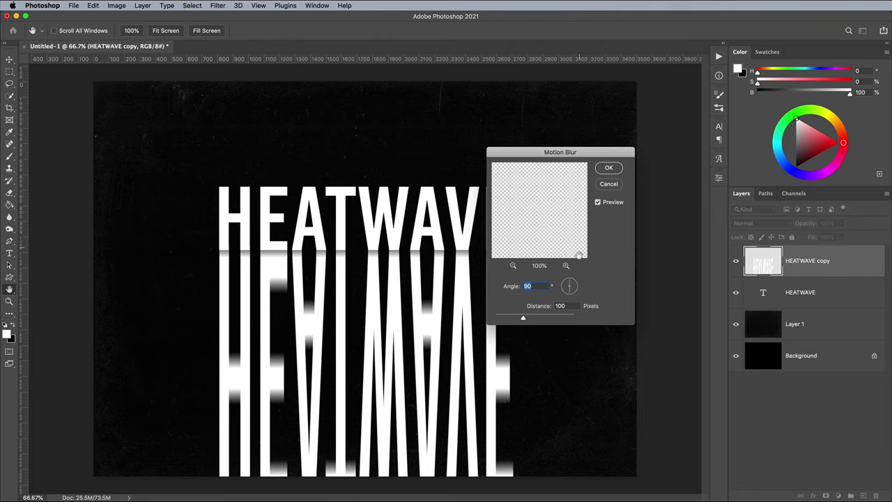
left_click_drag(570, 292, 569, 296)
left_click(610, 168)
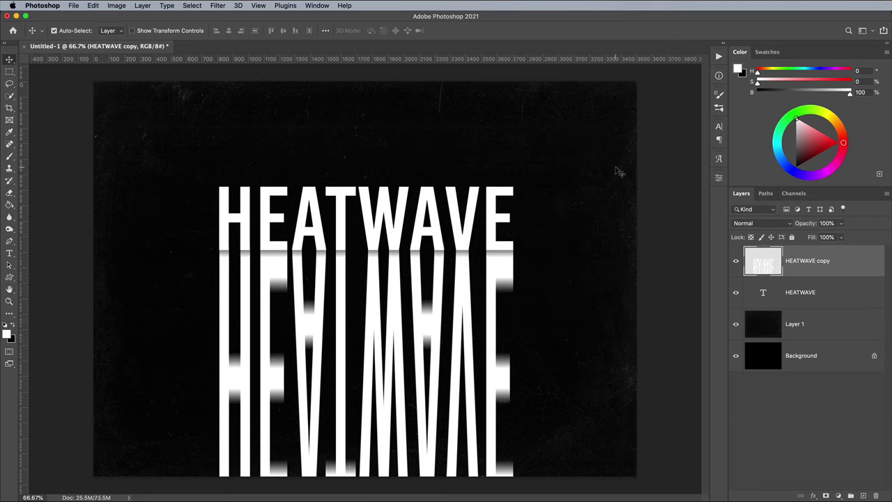
Step: Merge HEATWAVE with its blurred reflection and set the Smudge Tool to 0% hardness, 50% strength
left_click(834, 293, "shift")
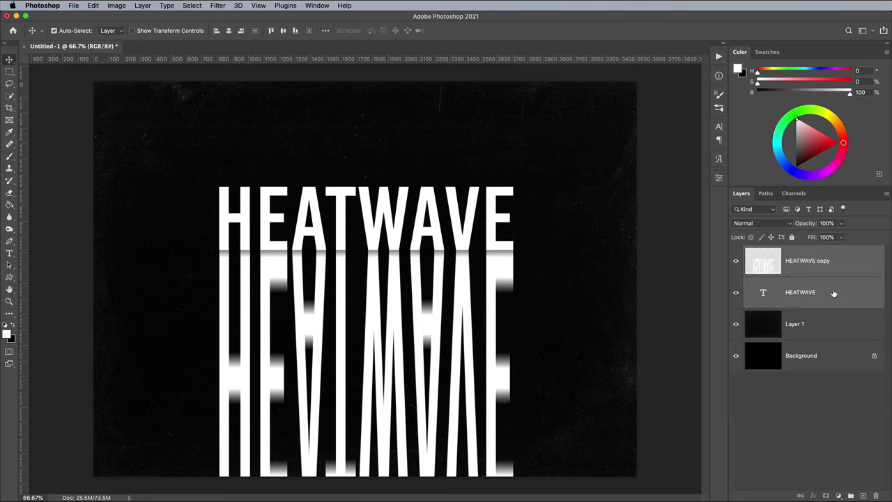
key("super+e")
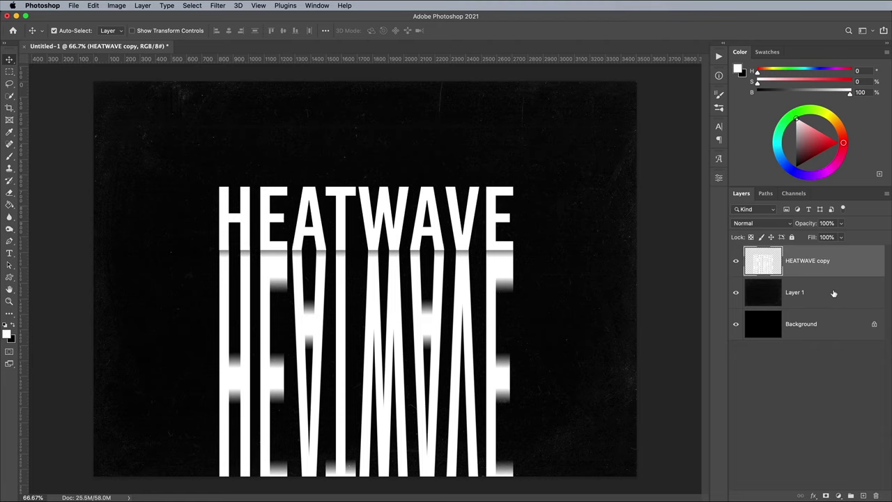
left_click(9, 216)
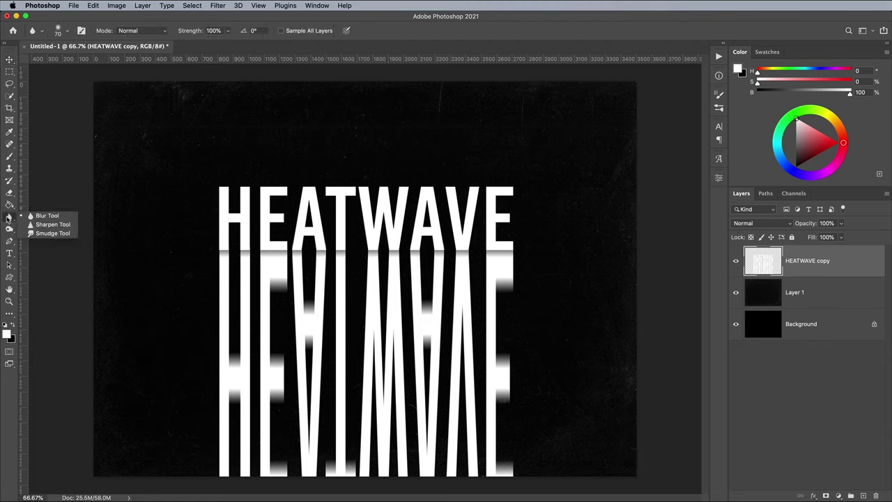
left_click(41, 233)
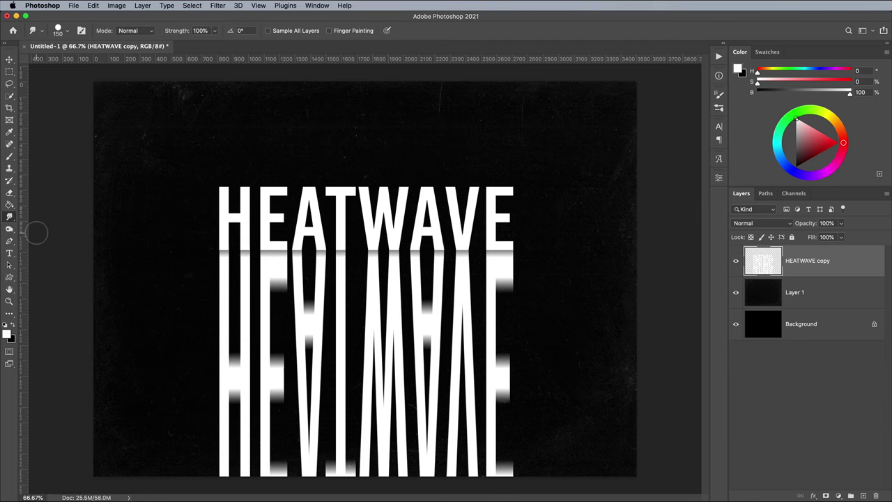
left_click(66, 32)
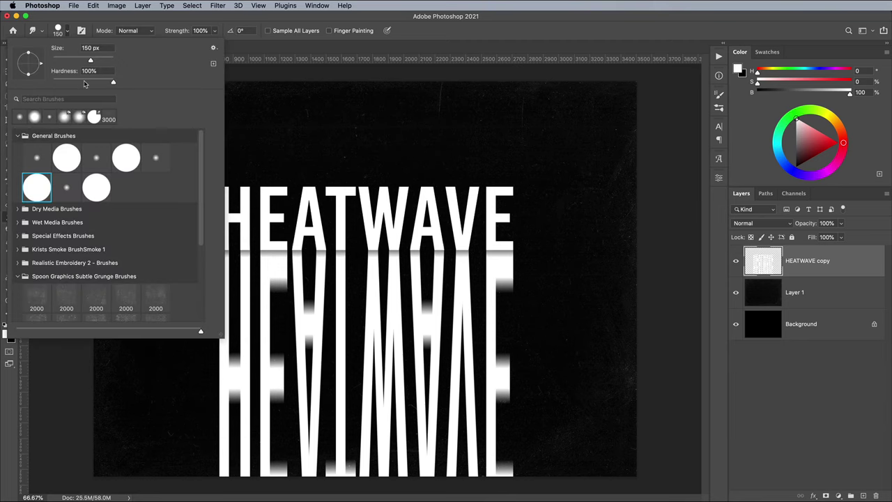
left_click_drag(84, 84, 40, 81)
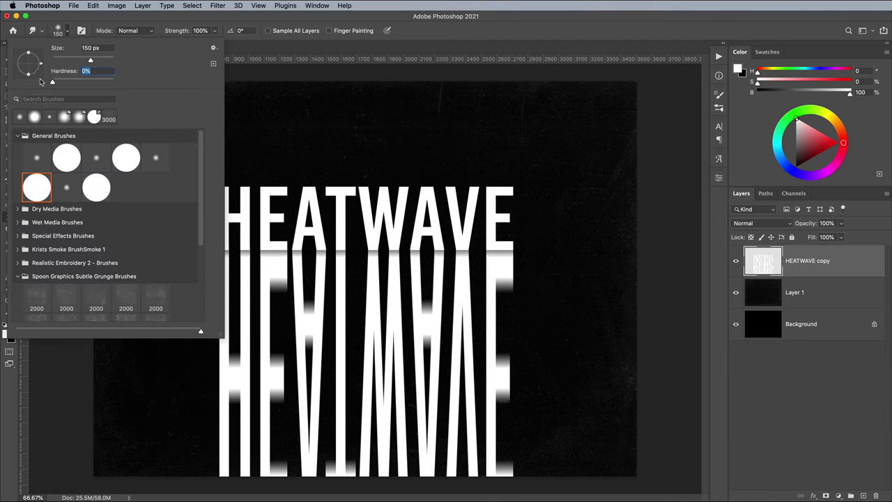
left_click(216, 31)
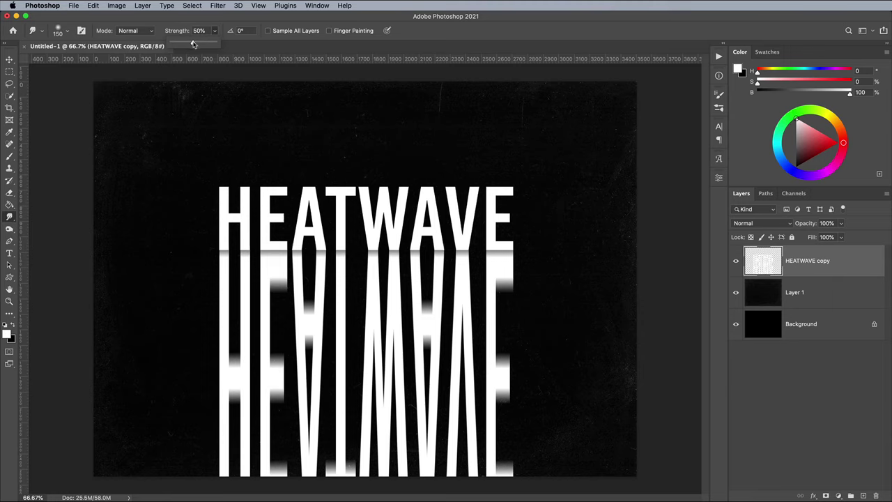
left_click(414, 35)
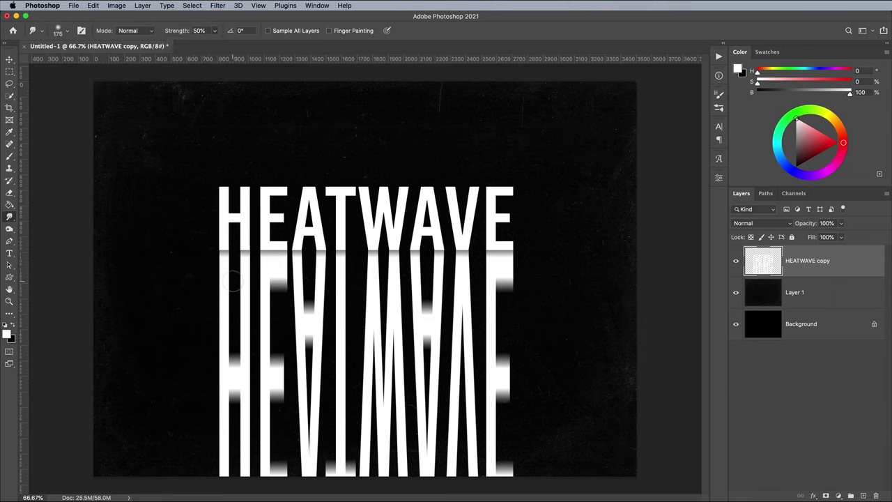
Step: Smear the reflected letters downward into wavy drips with a 700 px smudge brush
key("bracketright")
key("bracketright")
key("bracketright")
key("bracketright")
key("bracketright")
key("bracketright")
key("bracketright")
mouse_move(240, 291)
left_mouse_down()
mouse_move(251, 268)
mouse_move(224, 314)
left_mouse_up()
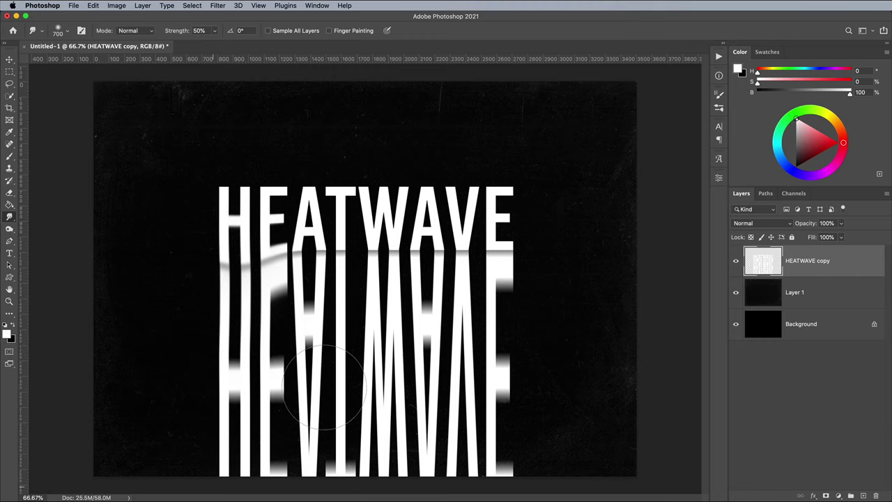
mouse_move(325, 386)
left_mouse_down()
mouse_move(279, 349)
mouse_move(324, 387)
left_mouse_up()
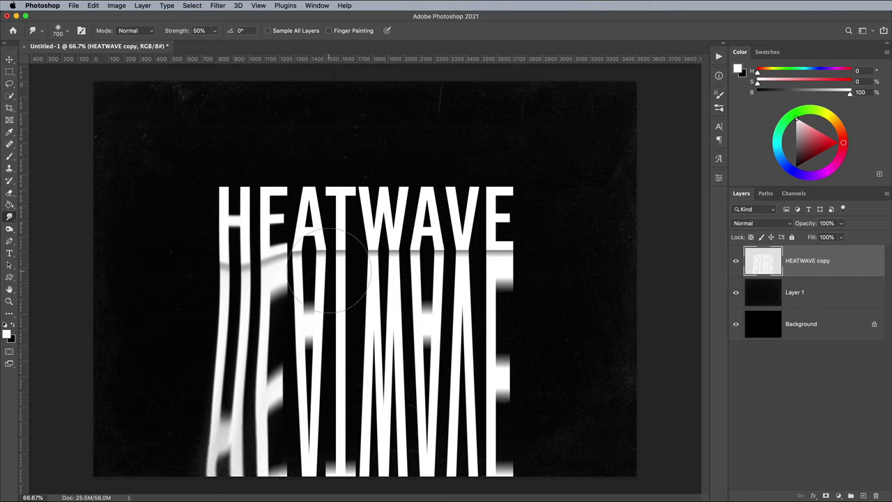
mouse_move(329, 269)
left_mouse_down()
mouse_move(310, 279)
mouse_move(340, 387)
mouse_move(375, 322)
mouse_move(370, 317)
mouse_move(355, 335)
mouse_move(381, 308)
mouse_move(300, 432)
mouse_move(404, 292)
mouse_move(563, 466)
left_mouse_up()
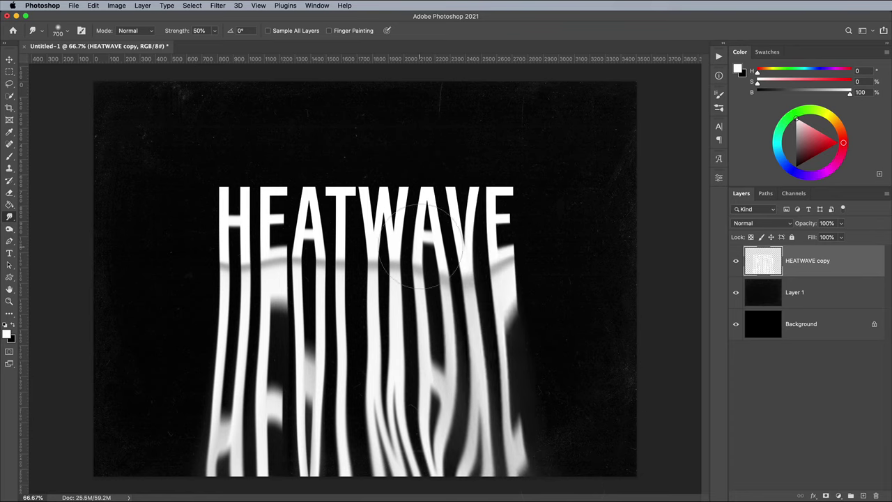
left_click_drag(424, 246, 488, 461)
left_click_drag(307, 209, 189, 458)
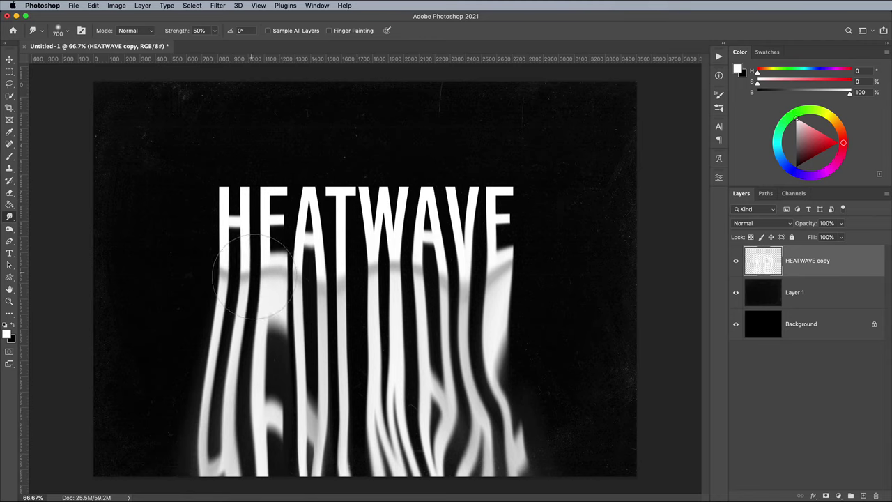
mouse_move(254, 275)
left_mouse_down()
mouse_move(481, 272)
mouse_move(286, 286)
left_mouse_up()
Step: Shrink the smudge brush to 200 px and zoom to 200% on the letters, then fit back
key("bracketleft")
key("bracketleft")
key("bracketleft")
key("bracketleft")
key("bracketleft")
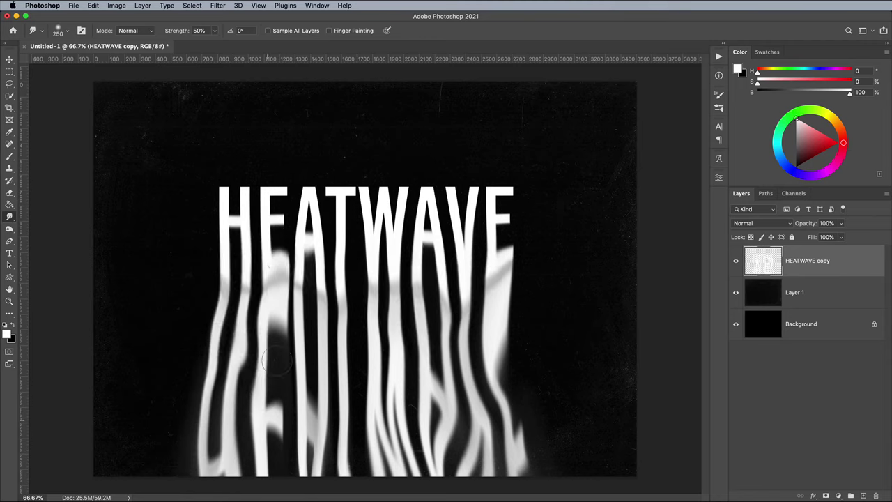
key("bracketright")
key("bracketright")
key("bracketright")
key("bracketright")
key("bracketright")
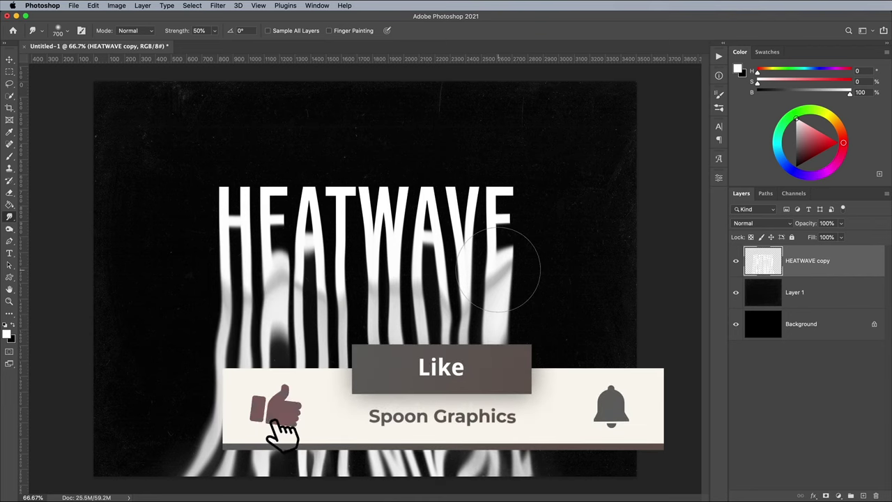
key("bracketleft")
key("bracketleft")
key("bracketleft")
key("bracketleft")
key("bracketleft")
key("bracketleft")
key("super+equal")
key("super+equal")
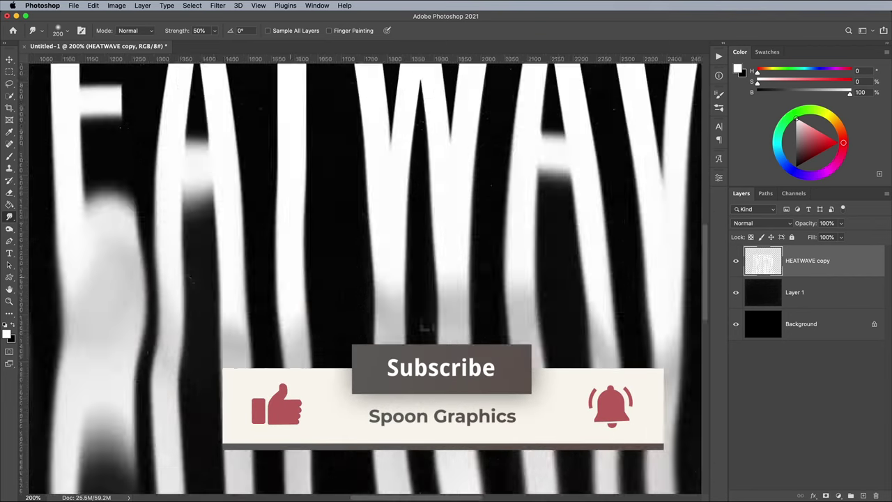
scroll(199, 223, "up", 5)
scroll(318, 279, "right", 3)
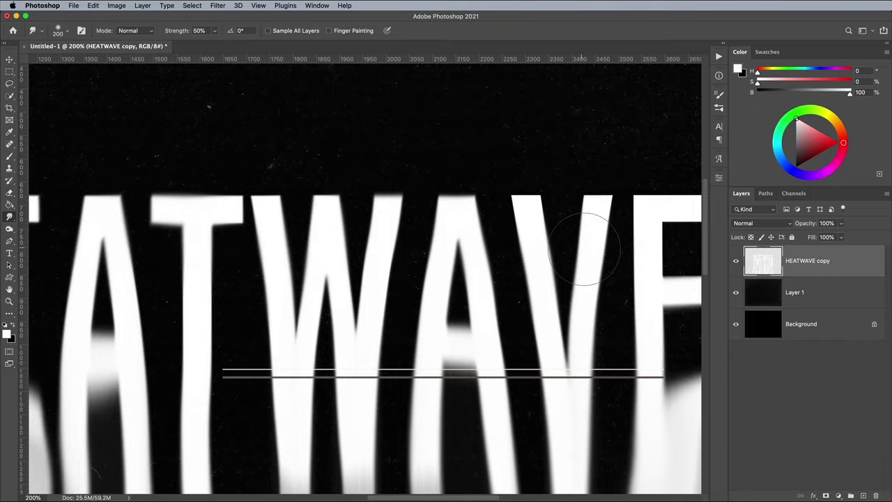
key("super+minus")
key("super+minus")
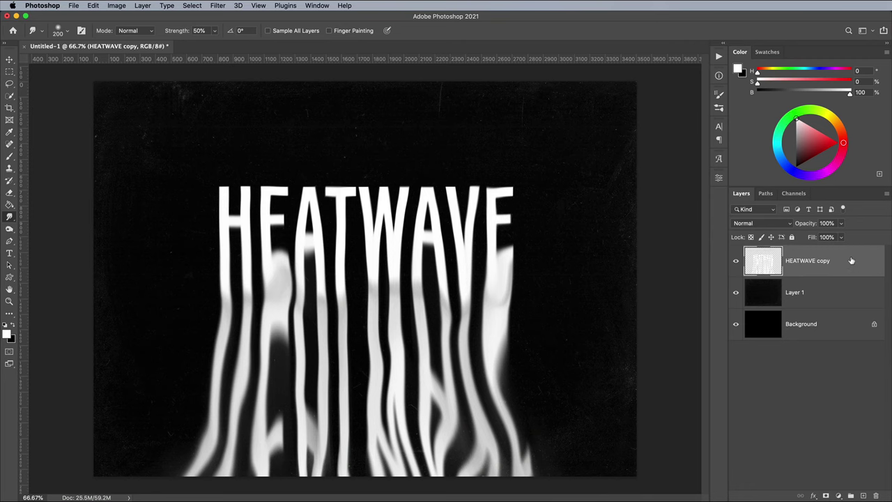
Step: Duplicate the melted text twice and exclude the R and G channels from HEATWAVE copy 2
key("super+j")
key("super+j")
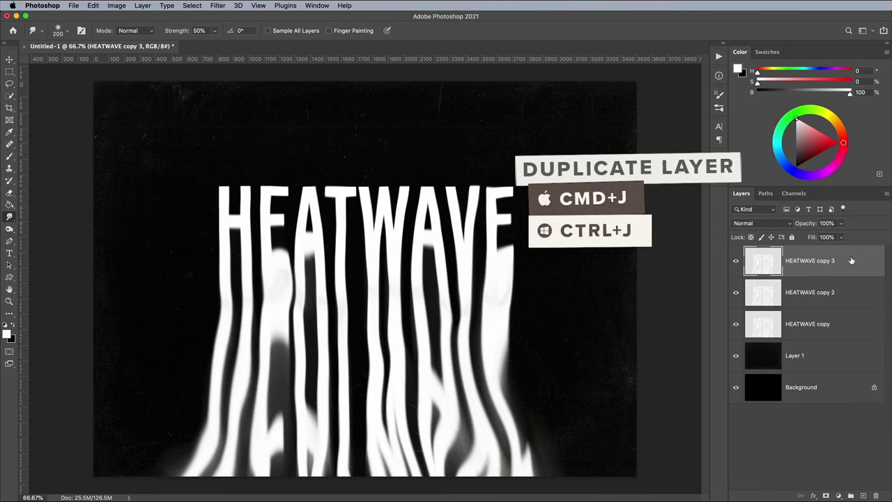
double_click(859, 300)
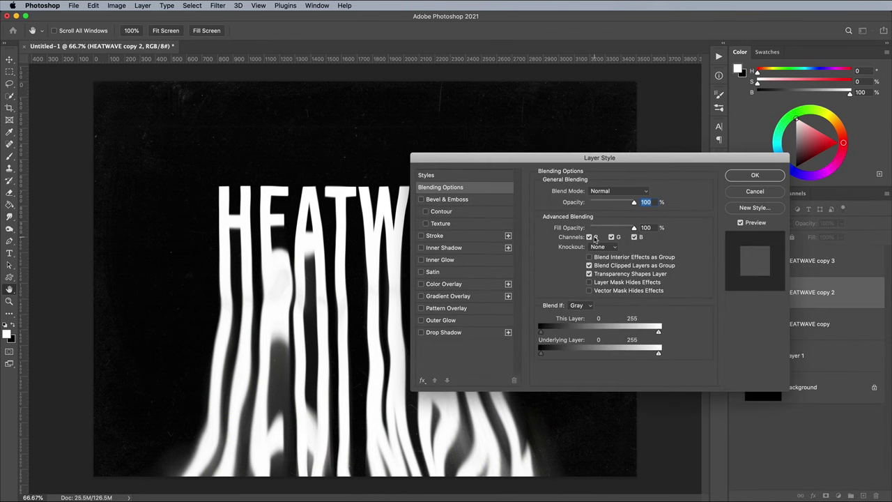
left_click(594, 237)
left_click(612, 237)
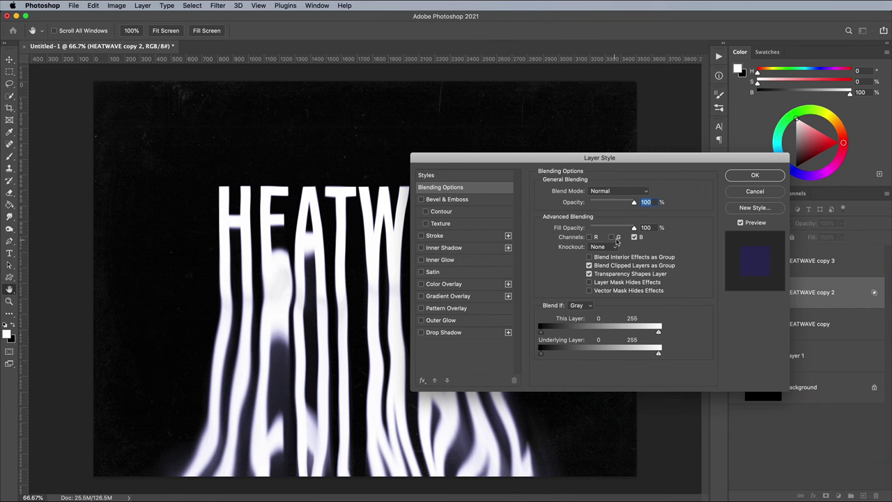
left_click(752, 176)
Step: Exclude the G channel from HEATWAVE copy 3 and zoom to 100% to inspect the colour split
double_click(855, 260)
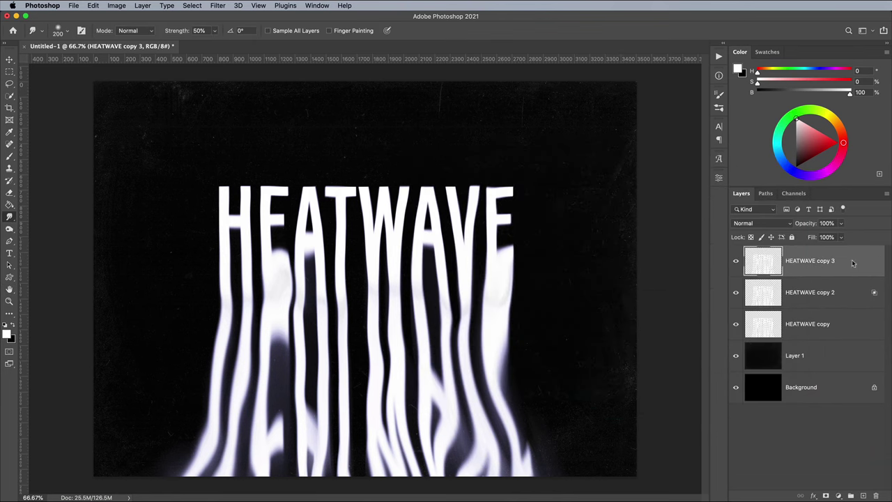
left_click(617, 238)
left_click(752, 175)
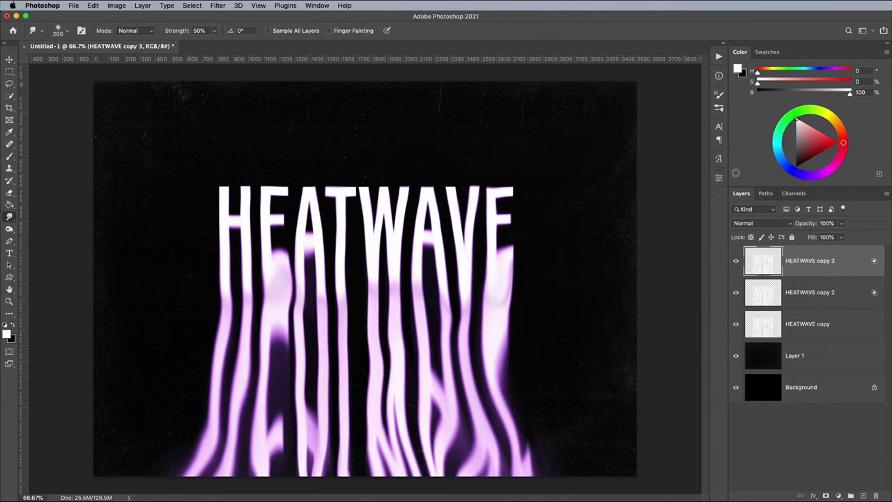
key("v")
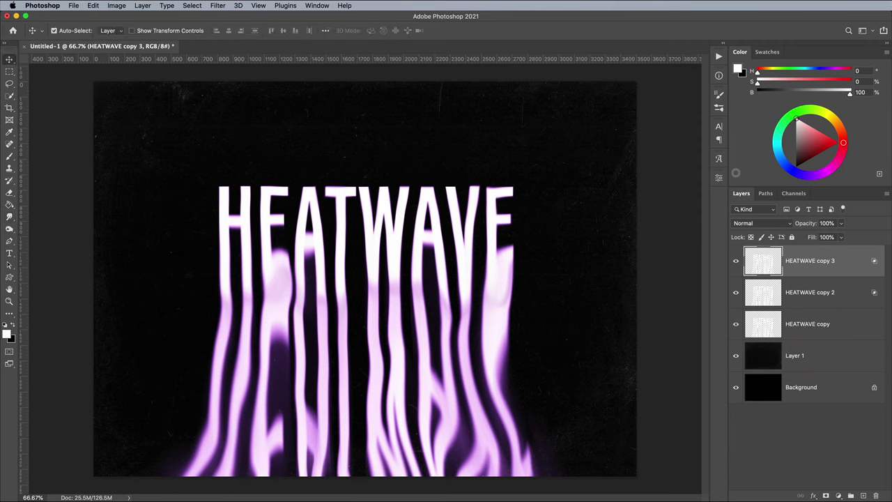
left_click(849, 295)
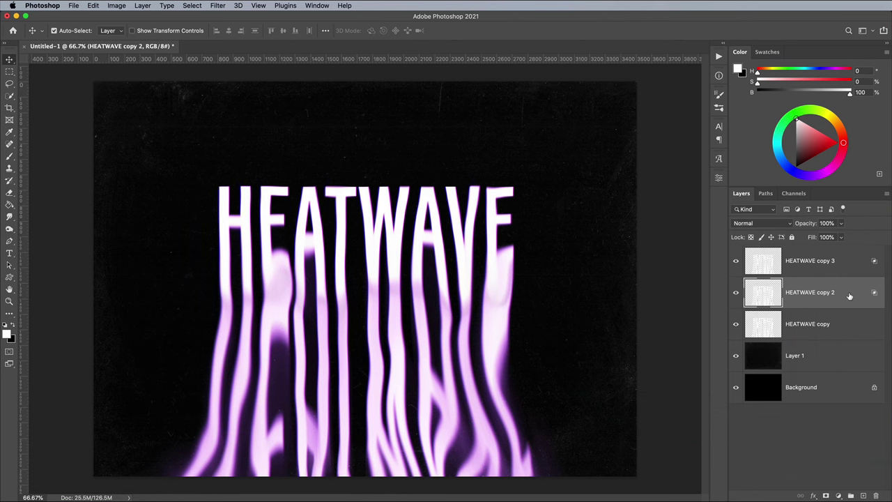
key("super+plus")
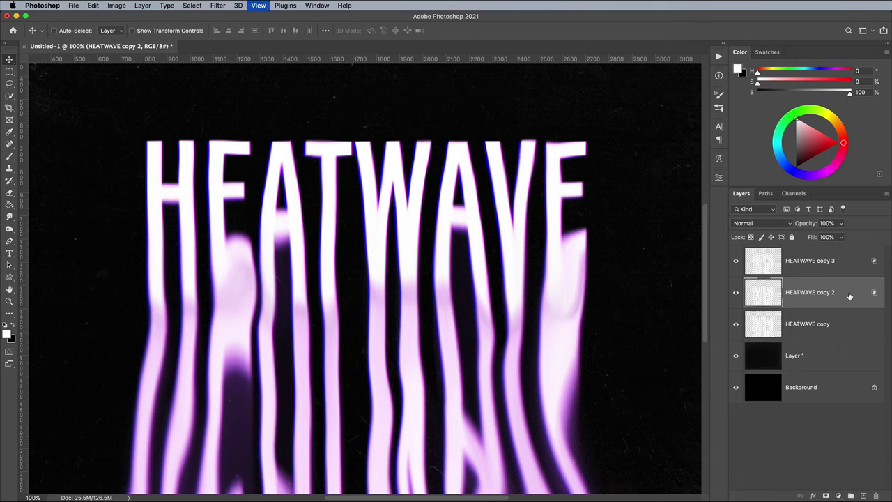
Step: Merge the three coloured HEATWAVE copies into one layer and set it to Color Dodge
key("super+minus")
left_click(850, 272)
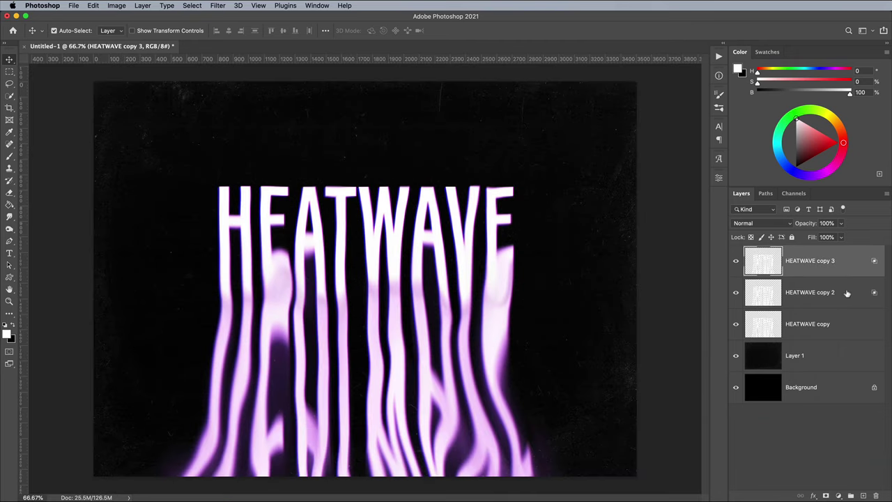
left_click(846, 324, "shift")
key("super+e")
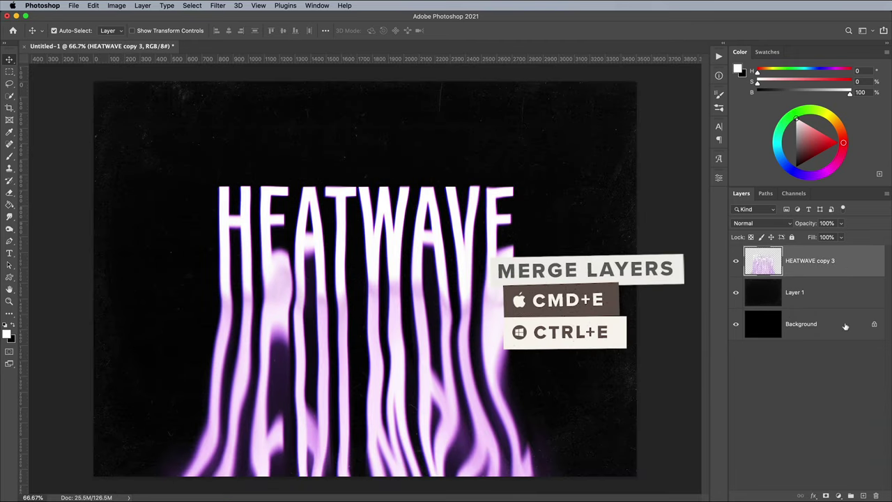
left_click(762, 224)
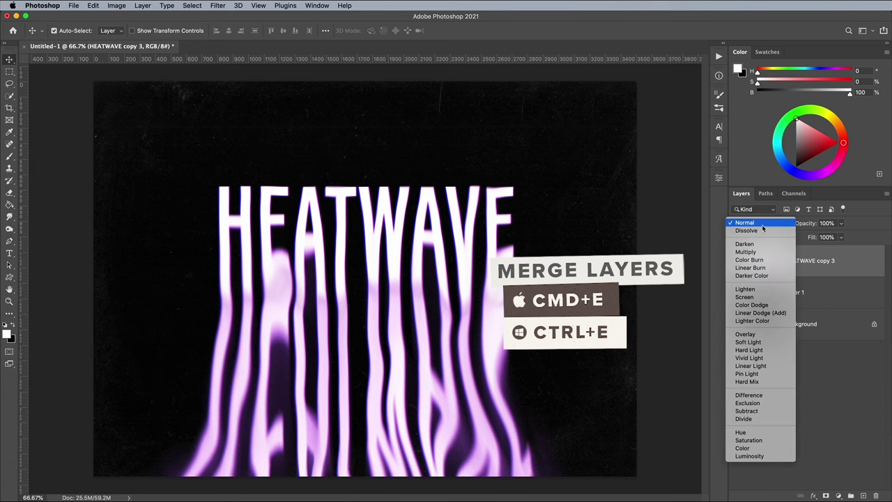
left_click(754, 305)
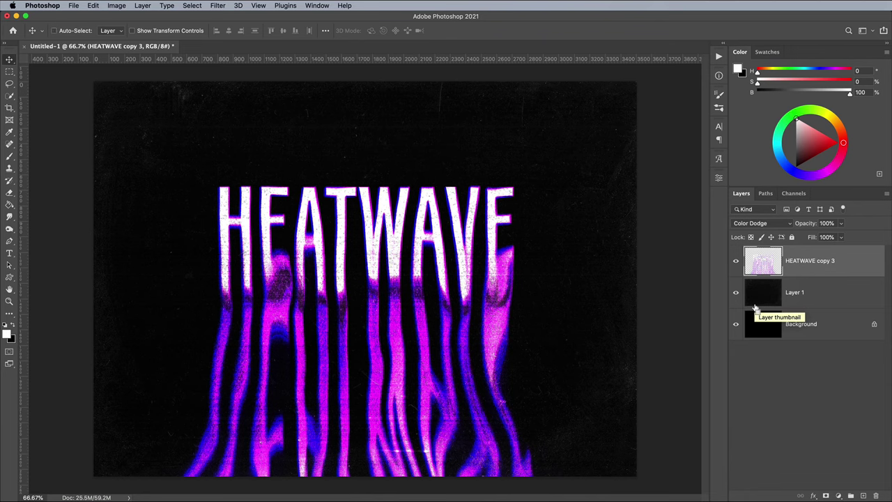
Step: Duplicate it as HEATWAVE copy 4 with Pin Light blending at about 85% fill
key("super+j")
left_click(763, 223)
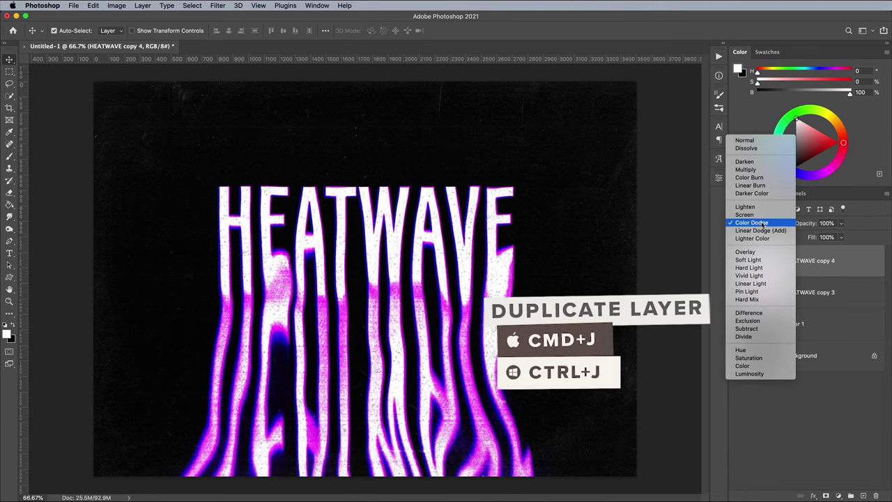
left_click(757, 292)
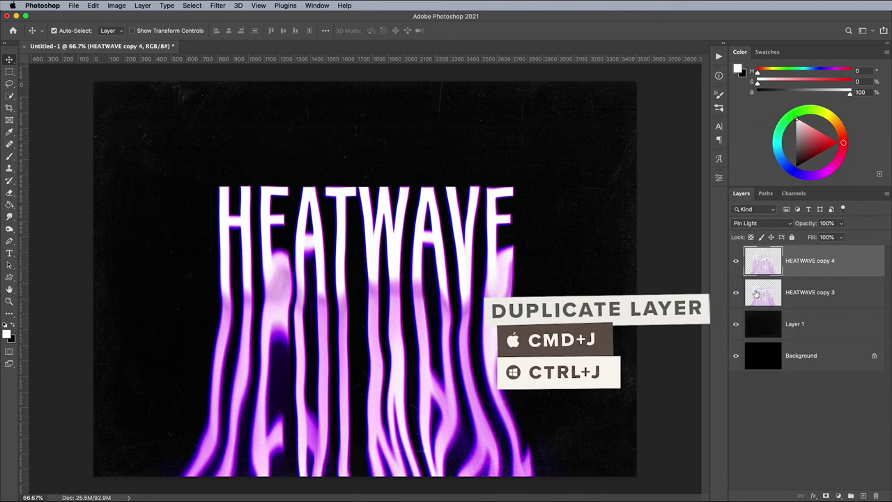
left_click(842, 238)
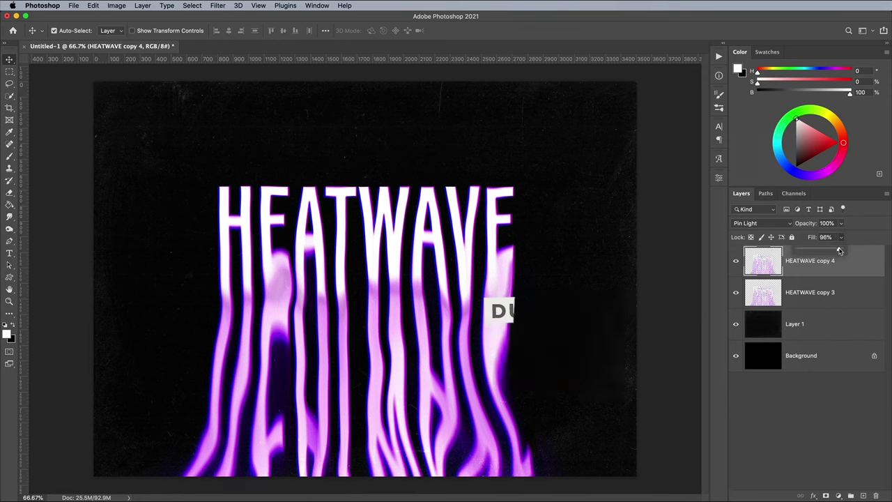
left_click_drag(842, 249, 837, 249)
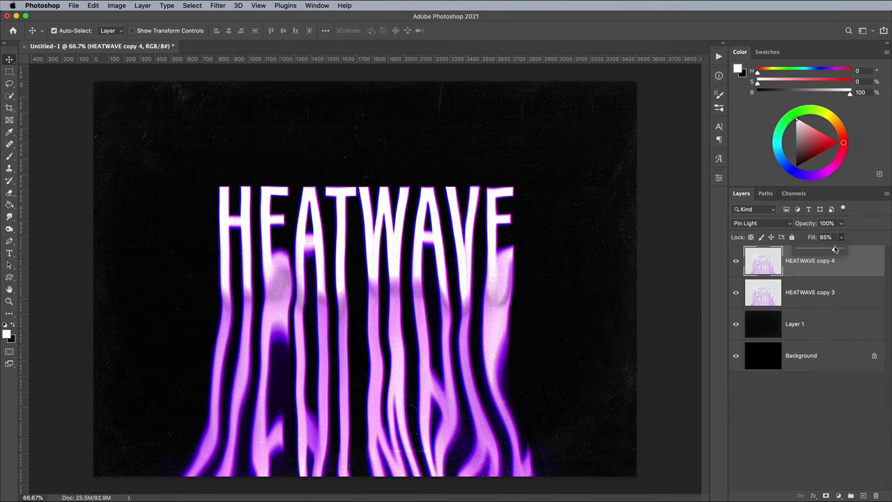
left_click(850, 264)
Step: Add a new top layer and sample a dark purple from the artwork as foreground colour
left_click(863, 495)
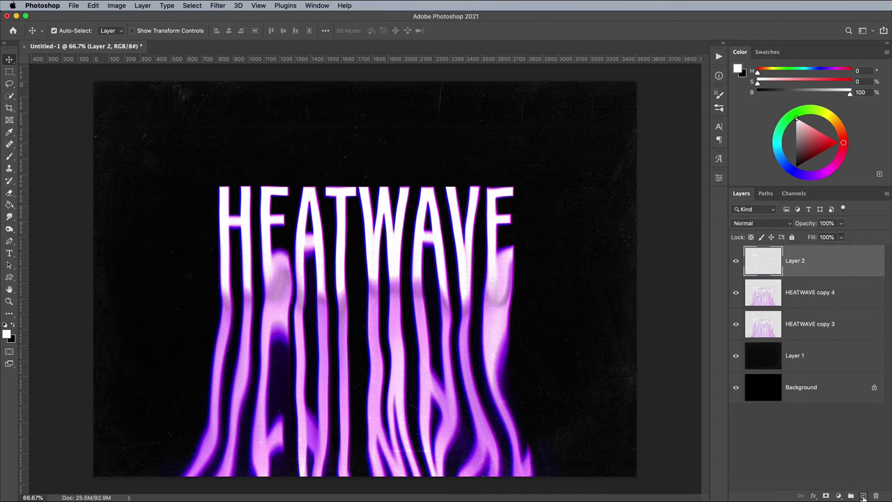
left_click(7, 335)
left_click(283, 335)
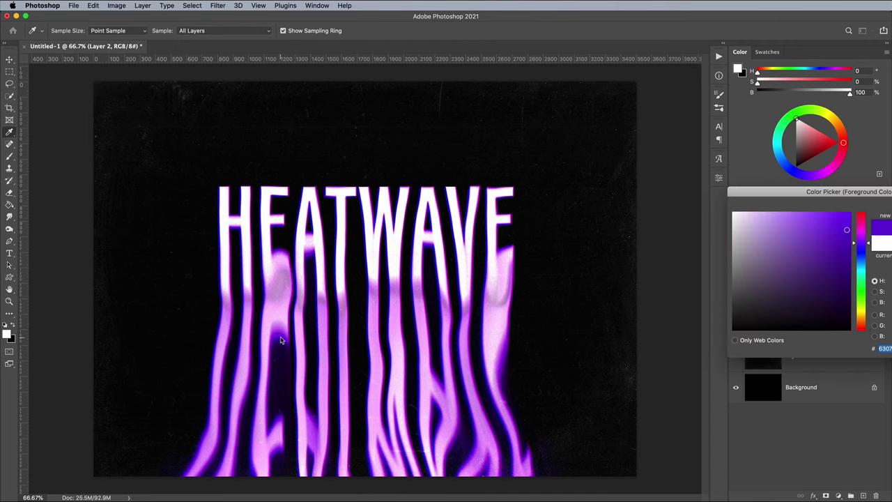
key("Return")
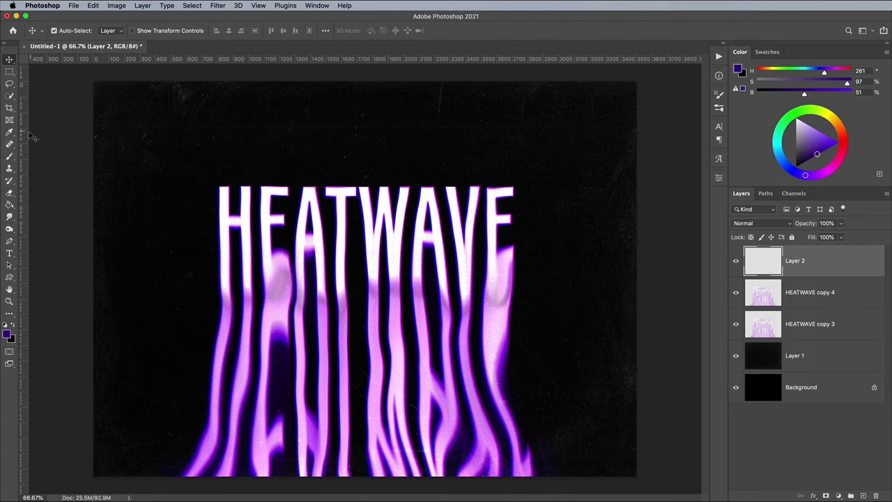
Step: Paint a soft purple glow across the lower poster with a large soft brush, resampling purples like 300467
left_click(9, 156)
left_click(61, 31)
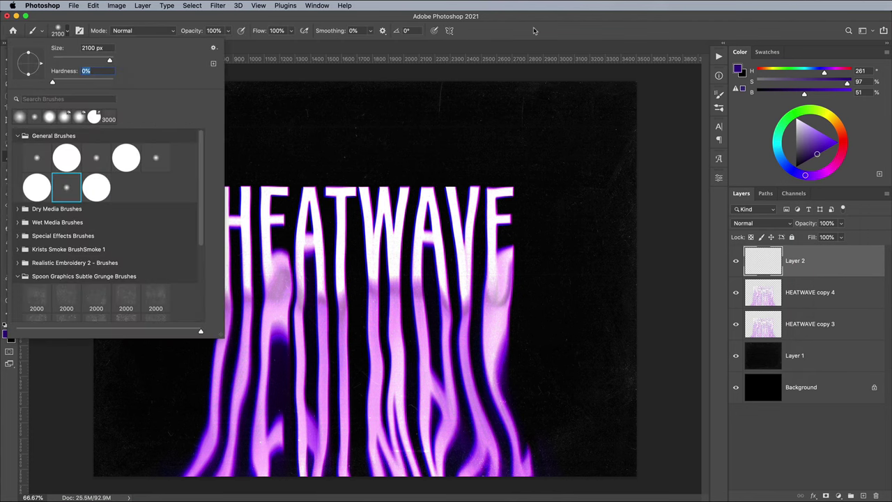
key("Return")
left_click_drag(104, 432, 555, 429)
key("i")
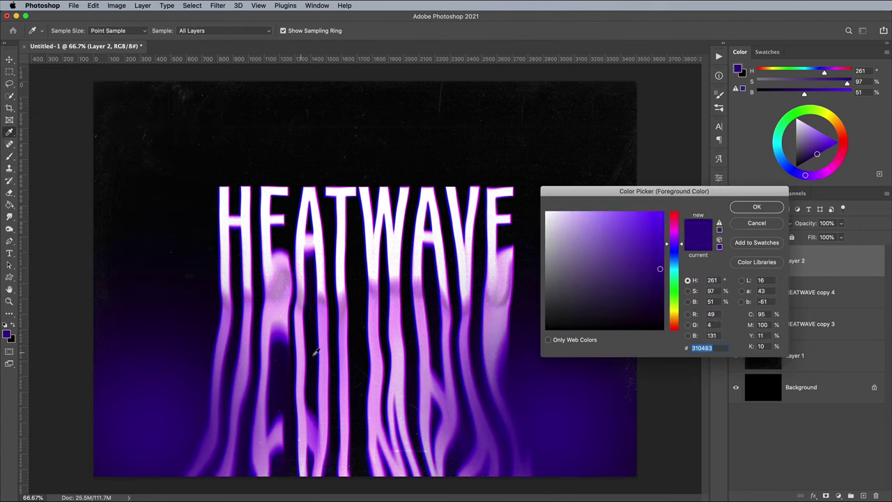
left_click_drag(313, 353, 451, 307)
key("Return")
key("b")
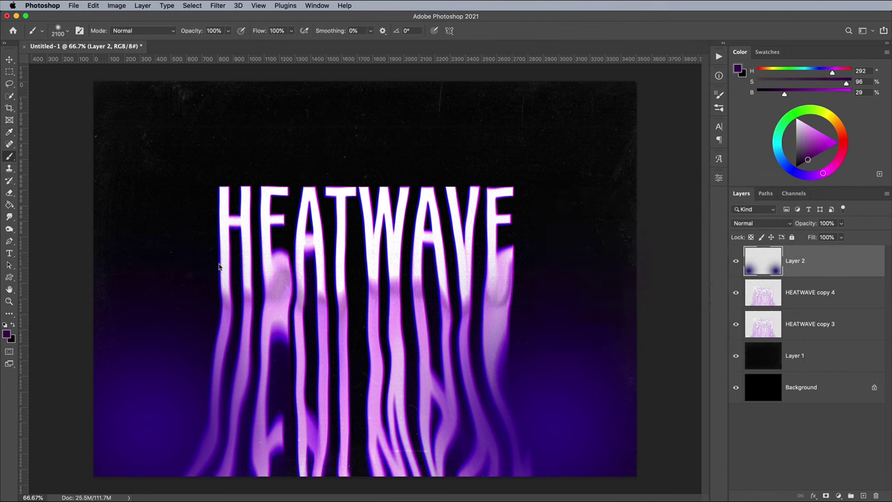
mouse_move(125, 390)
left_mouse_down()
mouse_move(408, 428)
mouse_move(293, 418)
mouse_move(428, 418)
mouse_move(309, 398)
left_mouse_up()
key("i")
left_click(8, 335)
key("Return")
key("b")
Step: Set the purple glow layer to Screen blend mode at 53% opacity
left_click(756, 223)
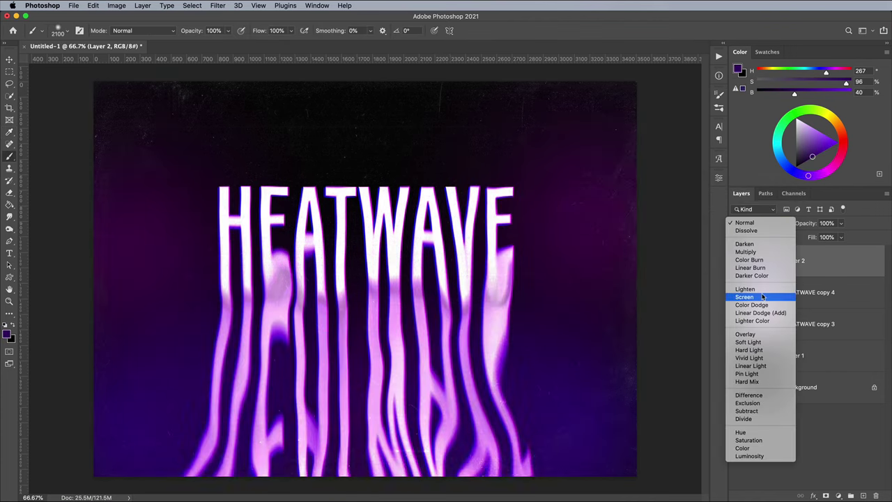
left_click(744, 297)
left_click(844, 223)
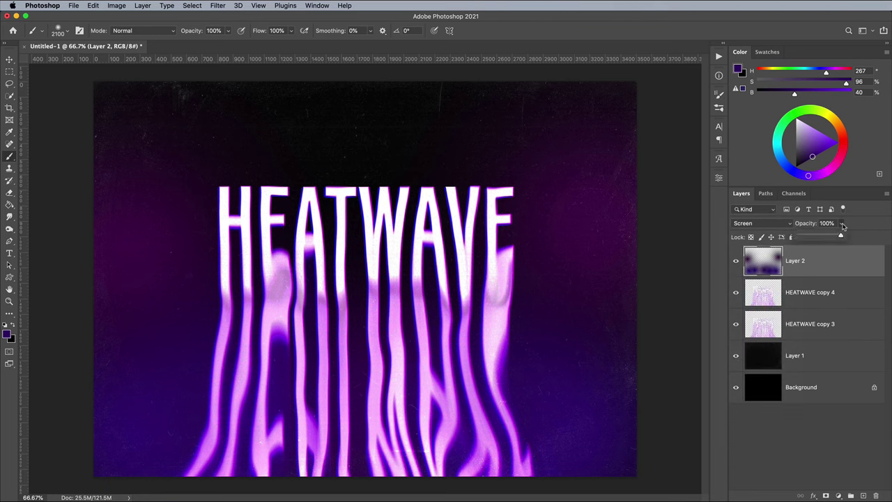
left_click_drag(844, 238, 824, 238)
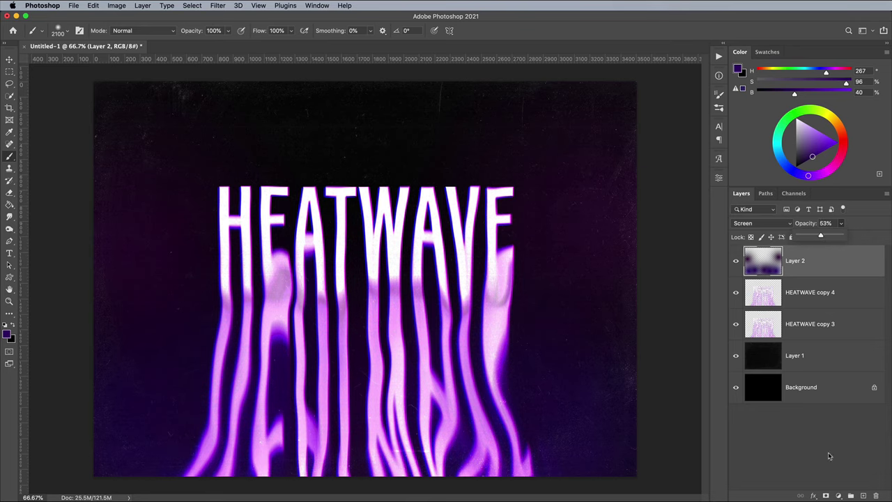
Step: Add a Hue/Saturation adjustment with Hue +79 for a pink-red glow, and leave it hidden
left_click(840, 496)
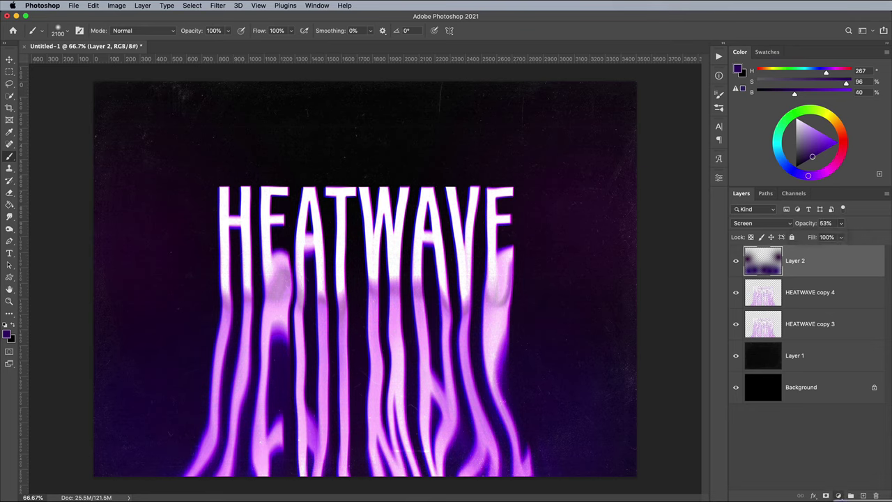
left_click(839, 496)
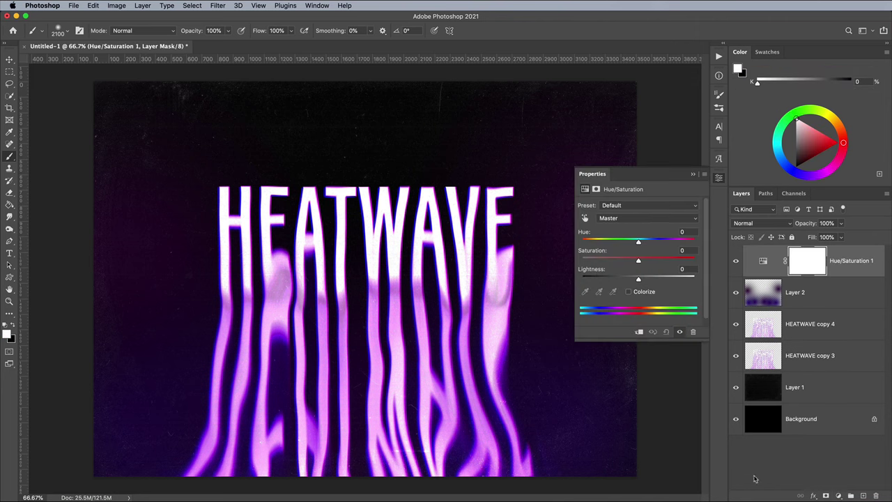
left_click_drag(638, 242, 672, 245)
left_click(715, 233)
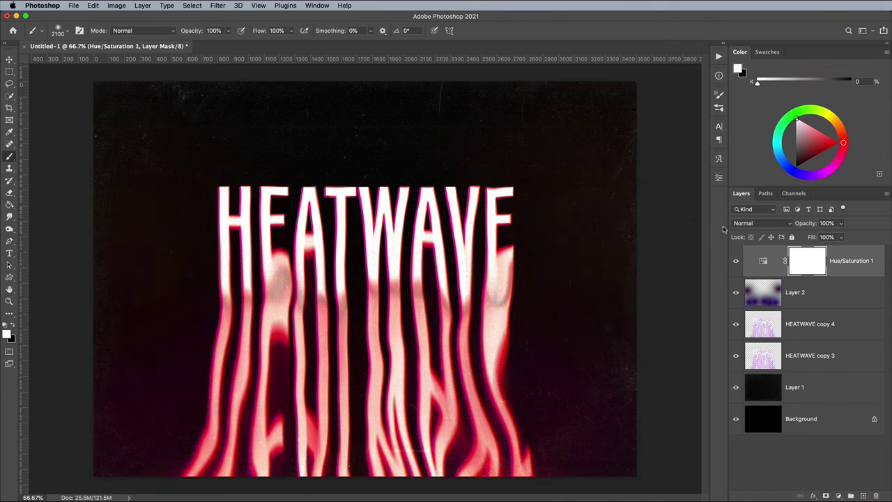
left_click(737, 261)
left_click(736, 263)
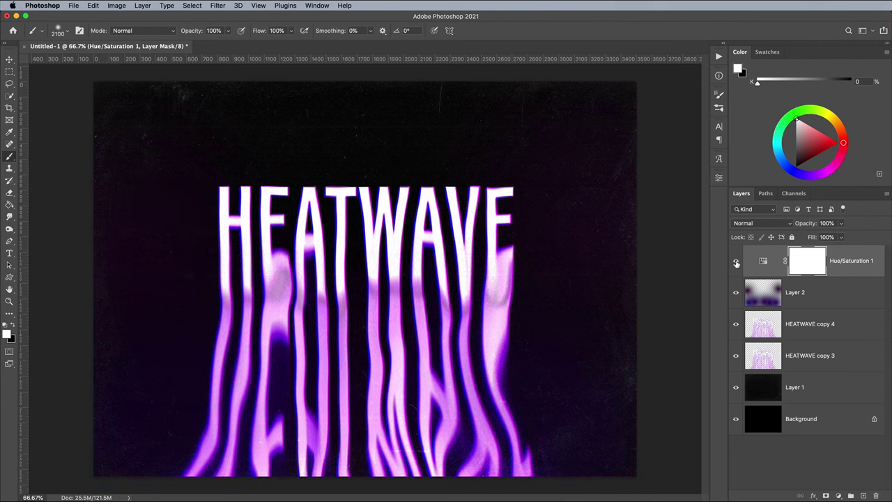
left_click(736, 262)
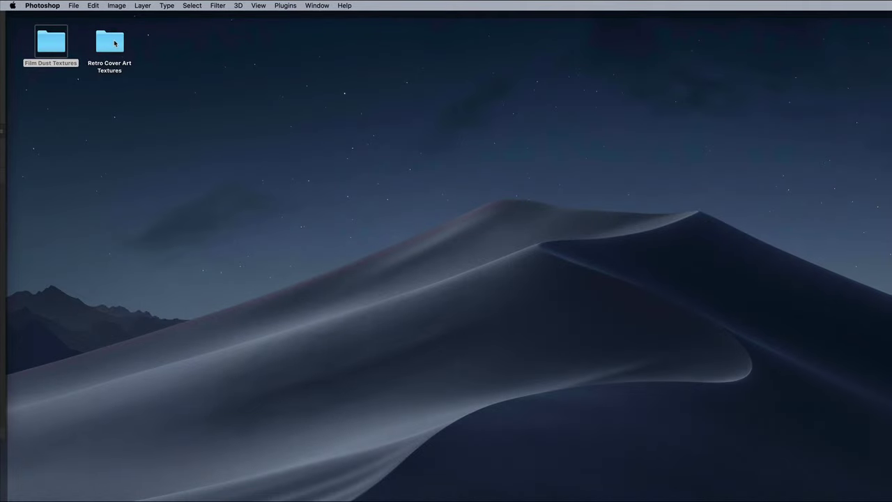
Step: Open VHS/Book-3.jpg from the Retro Cover Art Textures folder with Adobe Photoshop
double_click(115, 43)
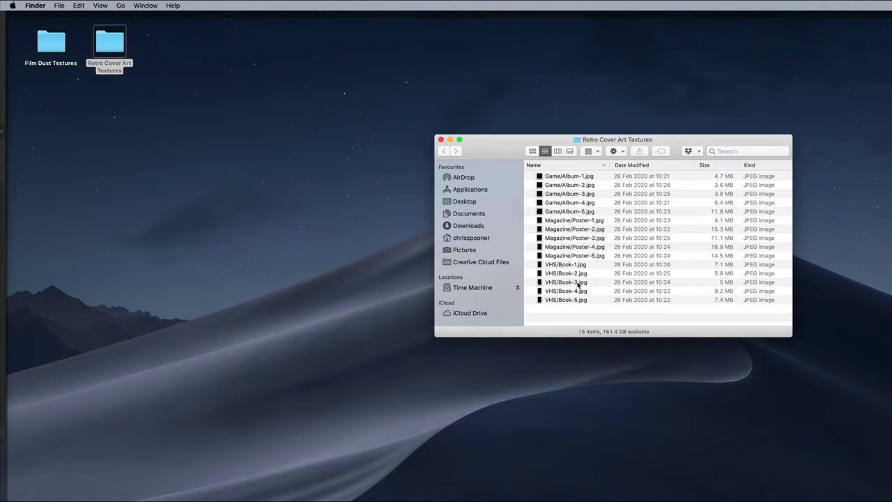
right_click(577, 283)
mouse_move(606, 298)
left_click(704, 319)
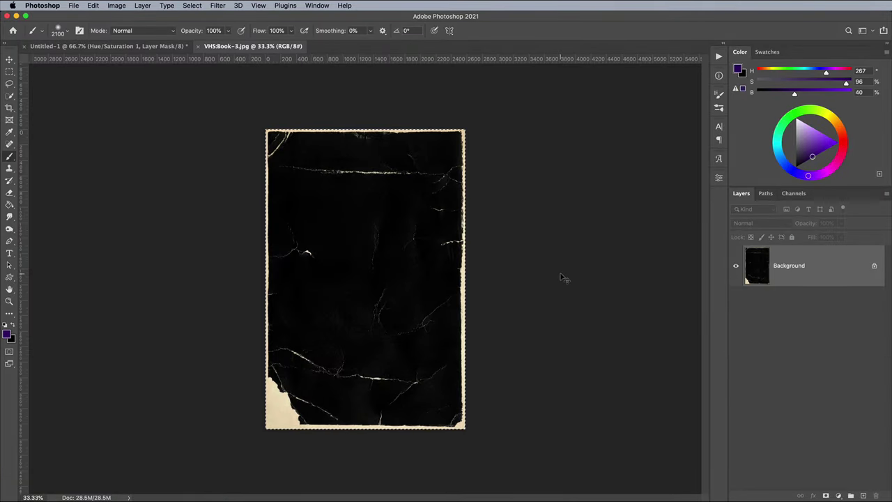
Step: Paste the cracked texture into the poster, rotated −90° and scaled to fill the canvas
key("super+w")
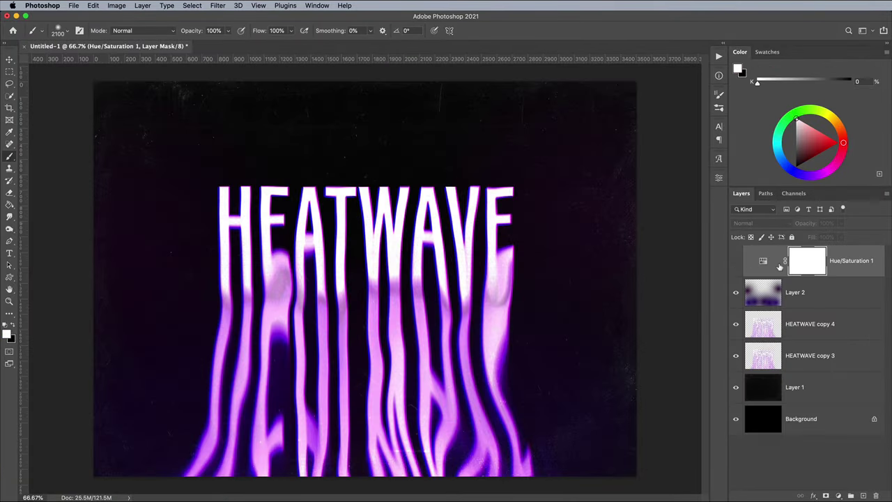
key("super+v")
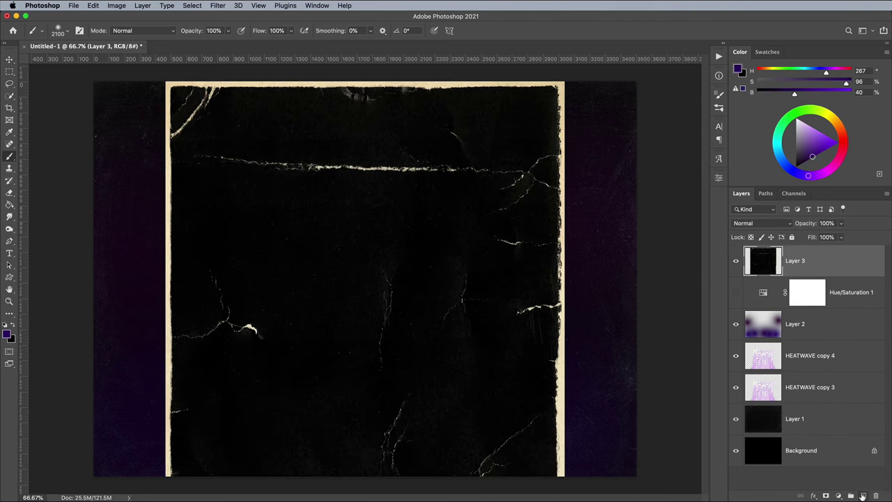
key("super+t")
mouse_move(538, 325)
left_mouse_down()
mouse_move(335, 227)
mouse_move(110, 189)
mouse_move(560, 419)
mouse_move(637, 476)
left_mouse_up()
key("Return")
Step: Set the texture layer's blend mode to Screen so HEATWAVE shows through
key("b")
left_click(762, 223)
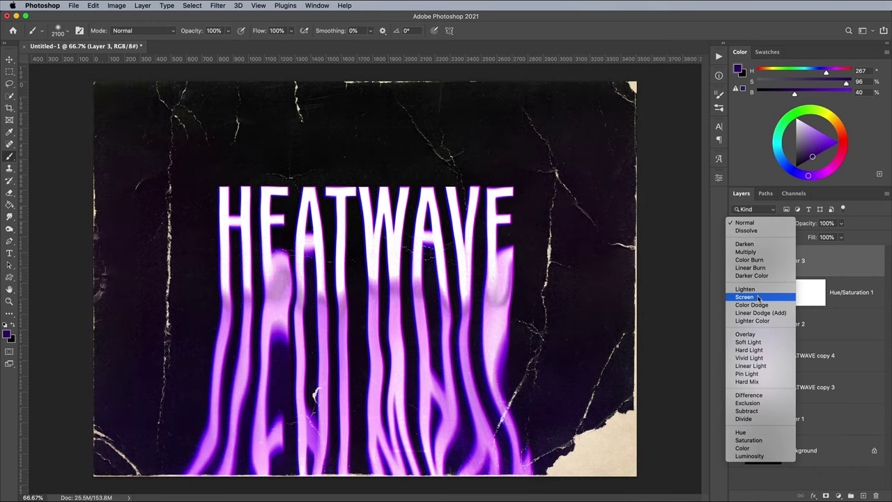
left_click(759, 297)
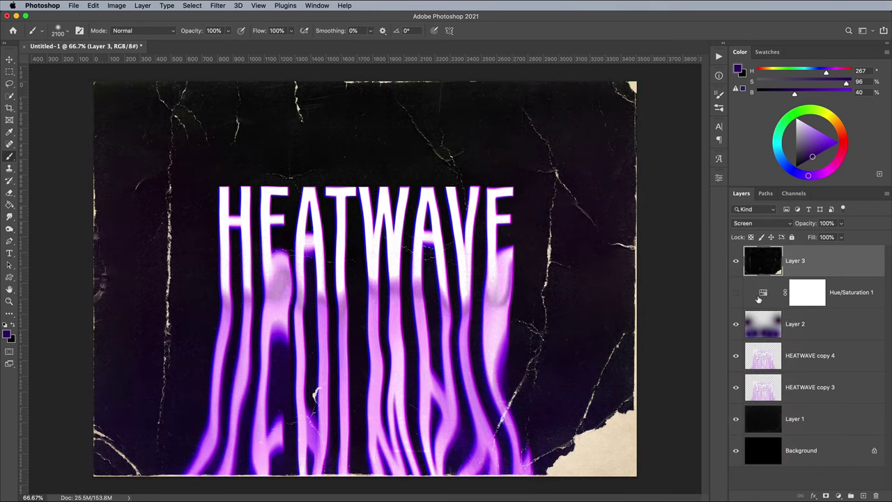
key("v")
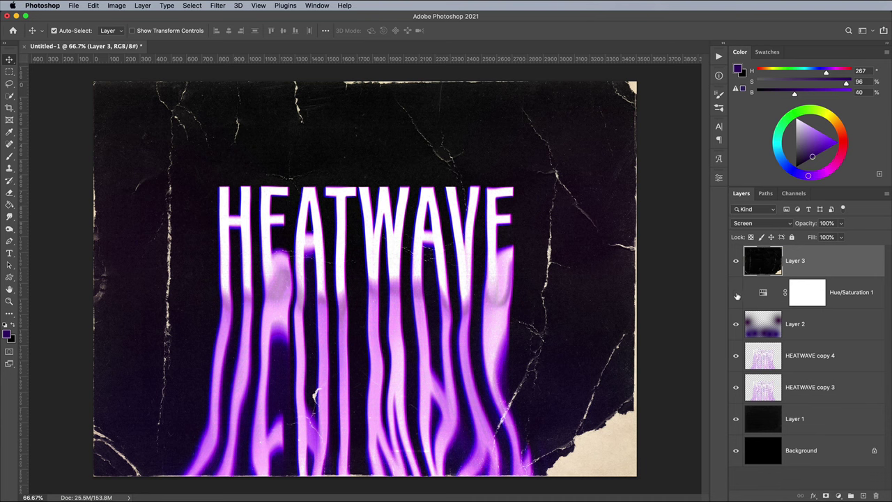
left_click(736, 292)
left_click(736, 293)
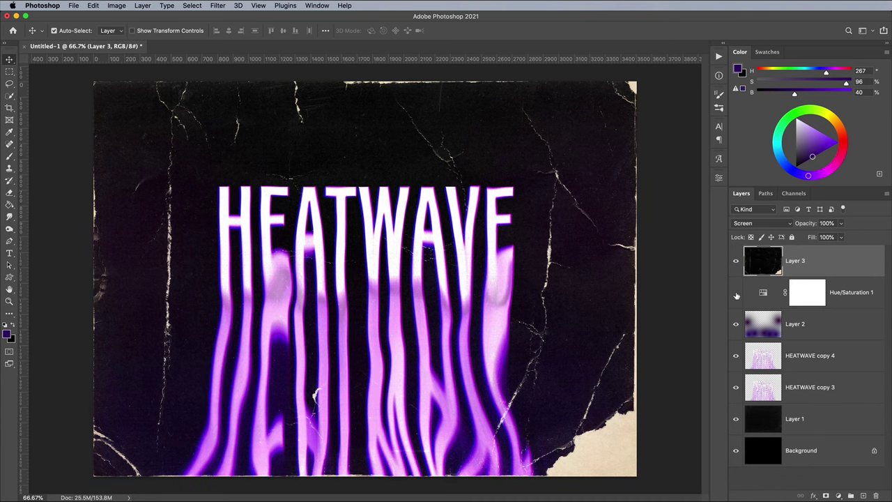